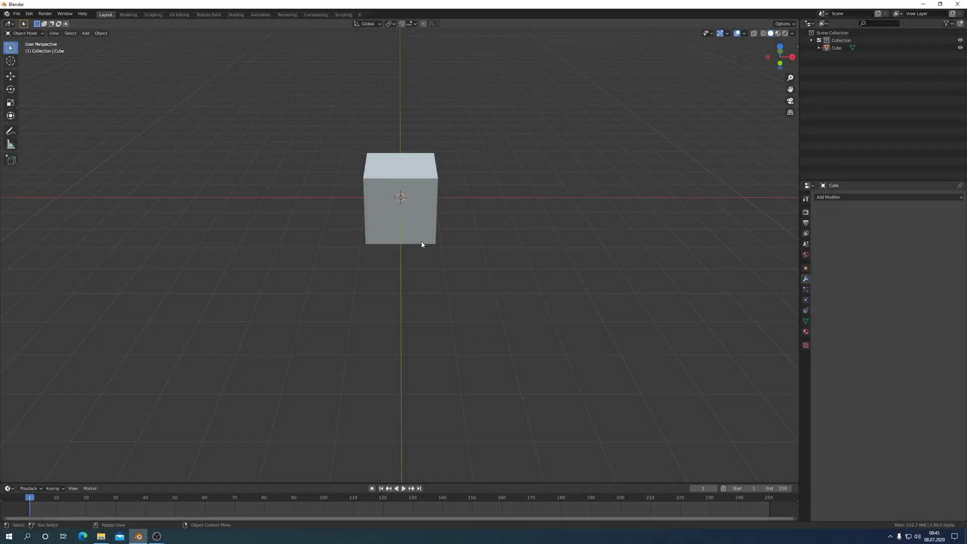
- Delete the default cube from the scene
left_click(421, 245)
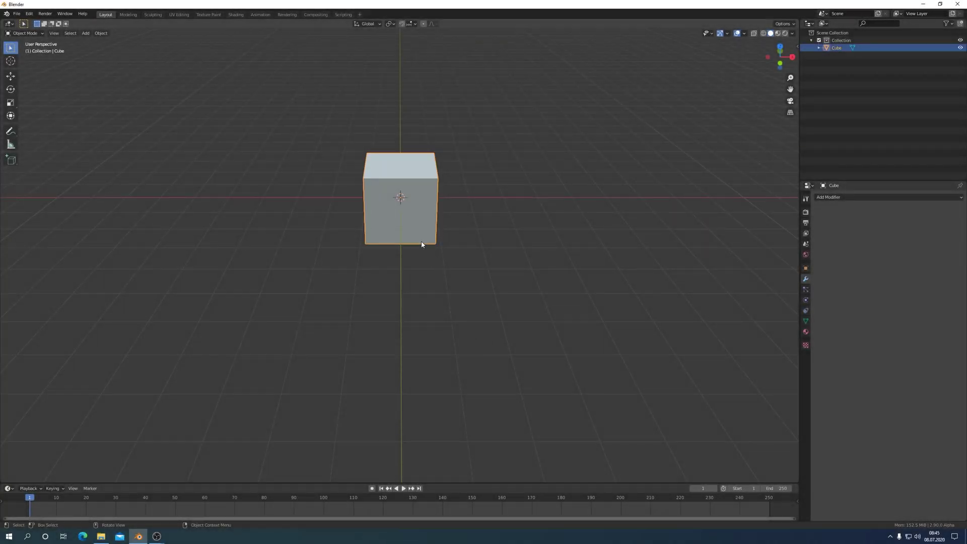
key("x")
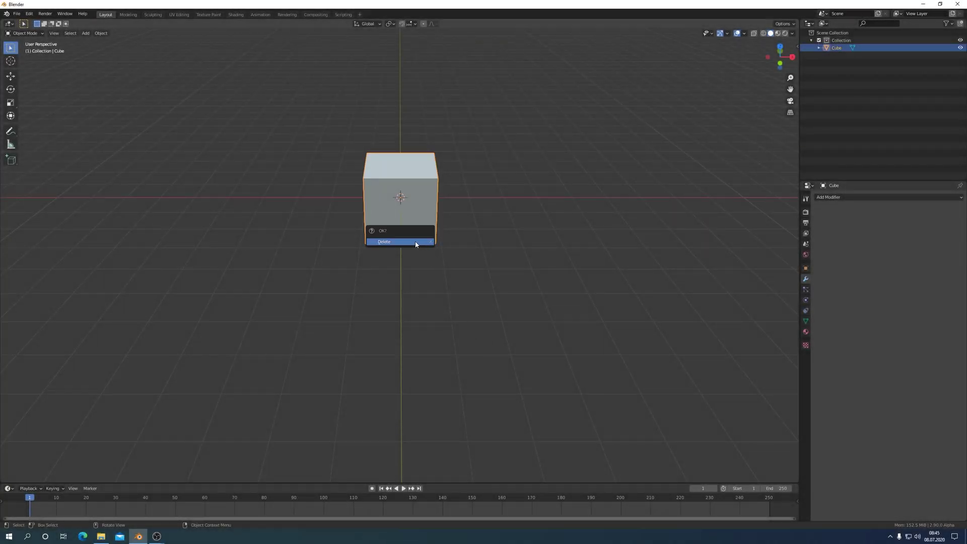
left_click(416, 244)
- Add a torus (16×4 segments, 1 m / 0.1 m radii) at the origin and view it from the top
left_click(85, 33)
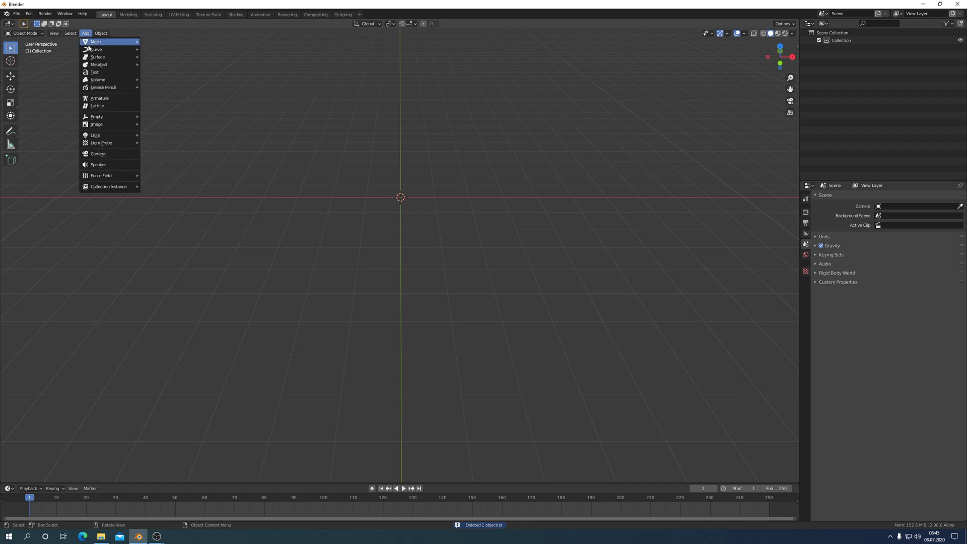
mouse_move(96, 42)
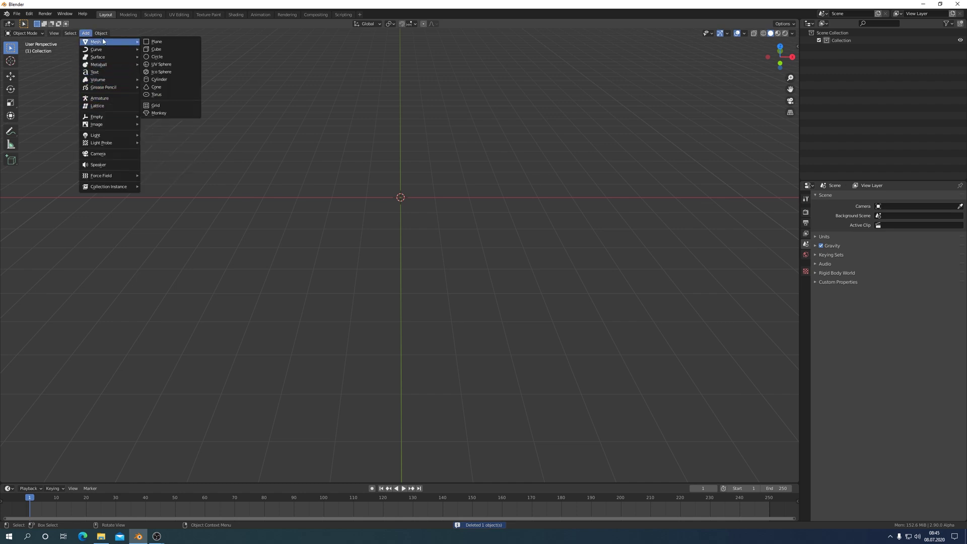
left_click(158, 95)
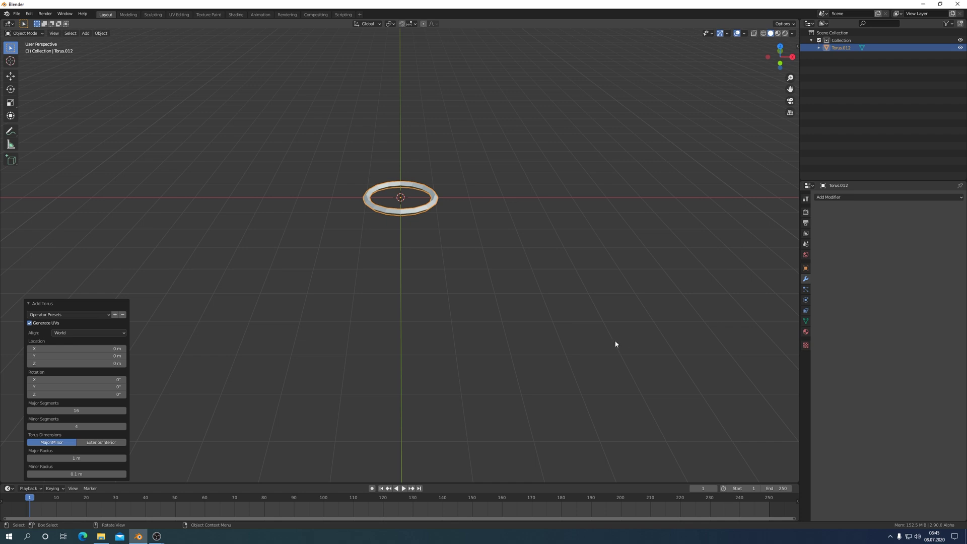
key("KP_7")
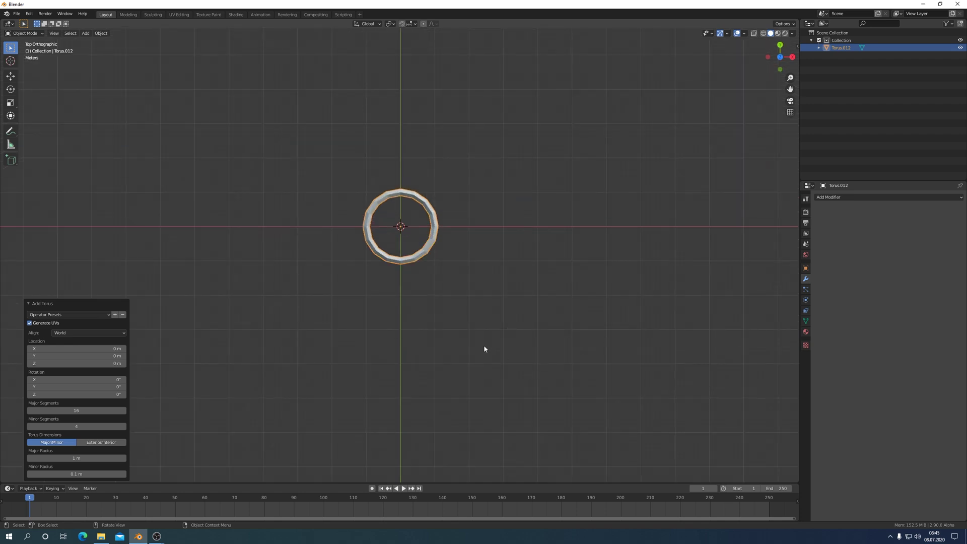
left_click(239, 263)
left_click(85, 34)
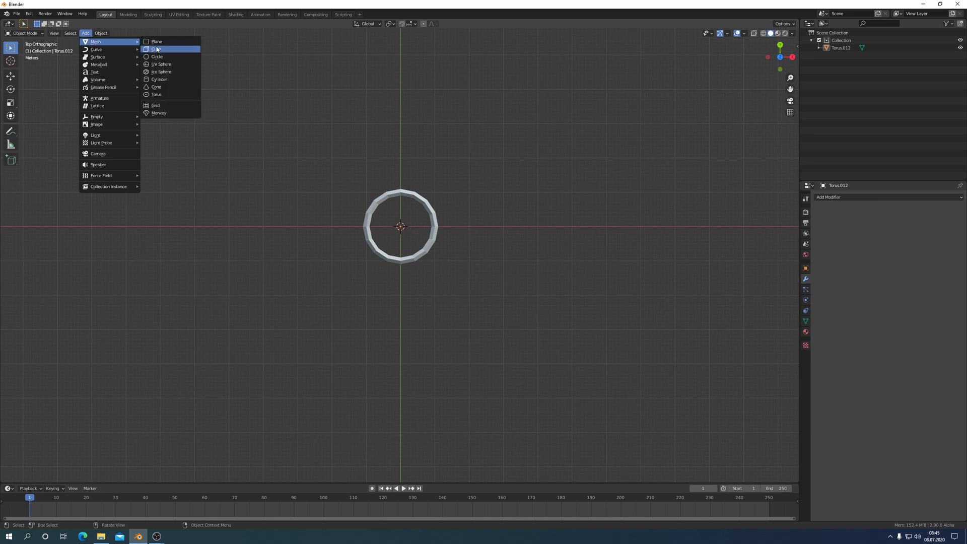
mouse_move(96, 41)
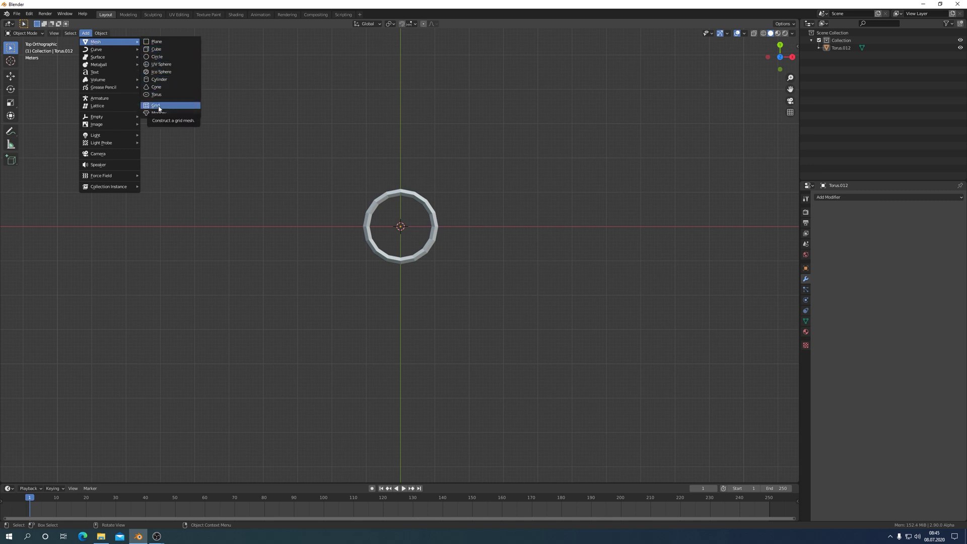
- Add a grid scaled to 6.78 beneath the torus and turn on the wireframe overlay
left_click(158, 107)
key("s")
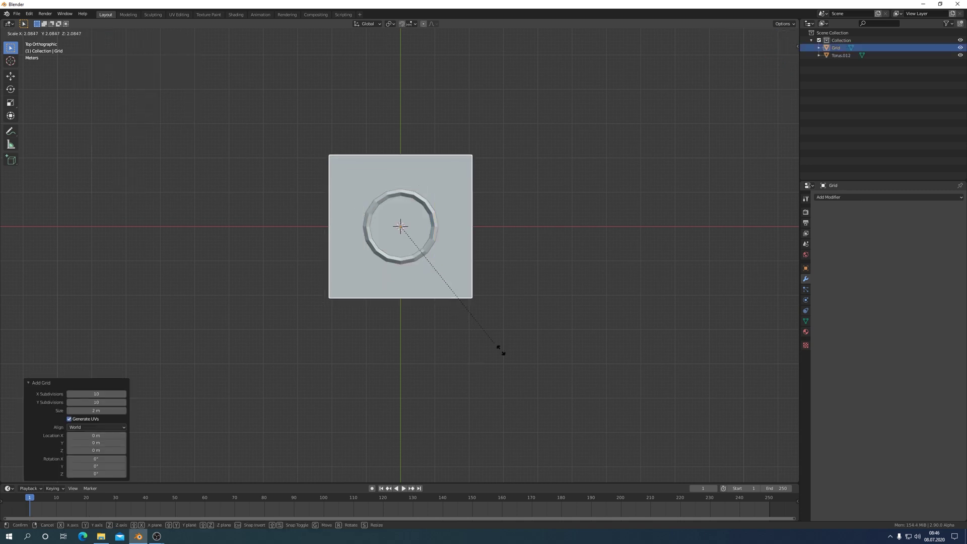
left_click(774, 86)
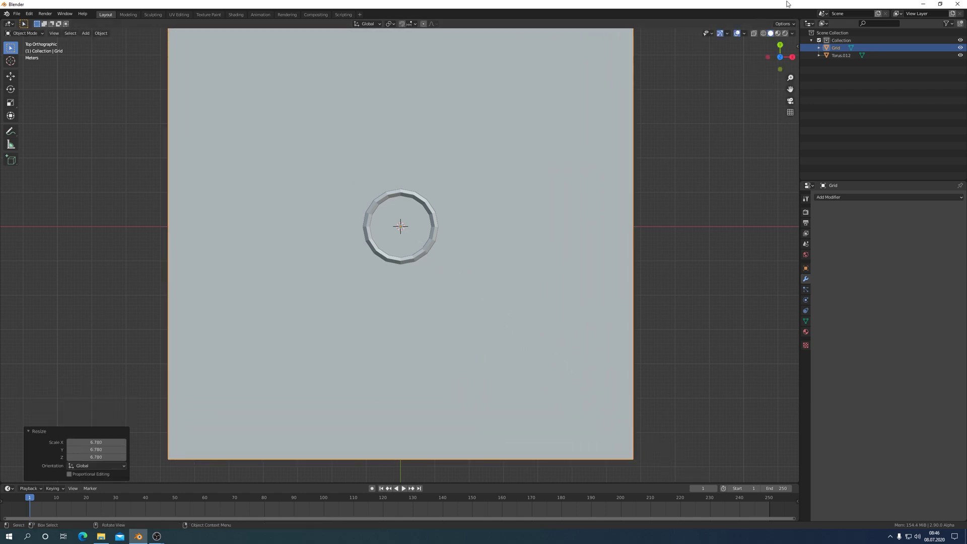
left_click(745, 34)
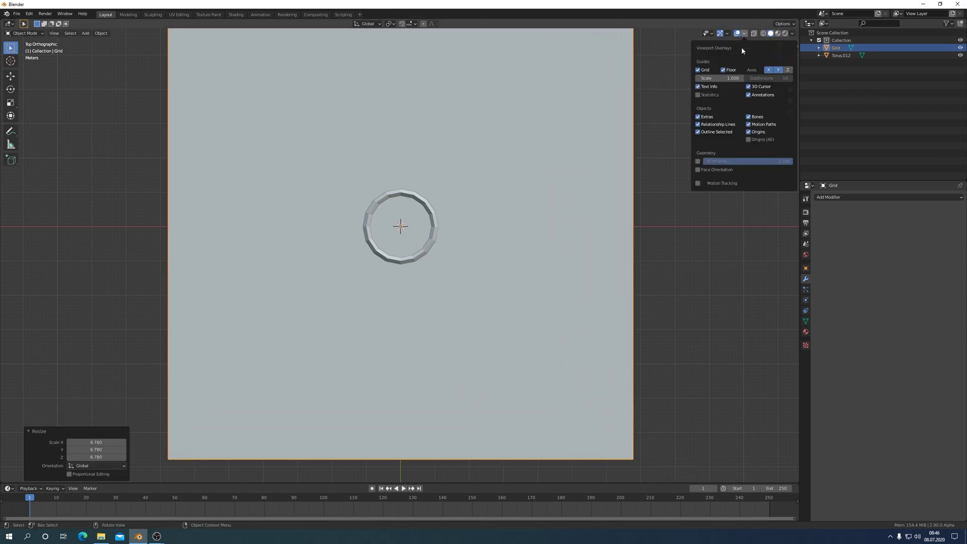
left_click(700, 163)
scroll(532, 288, "down", 1)
scroll(474, 280, "down", 1)
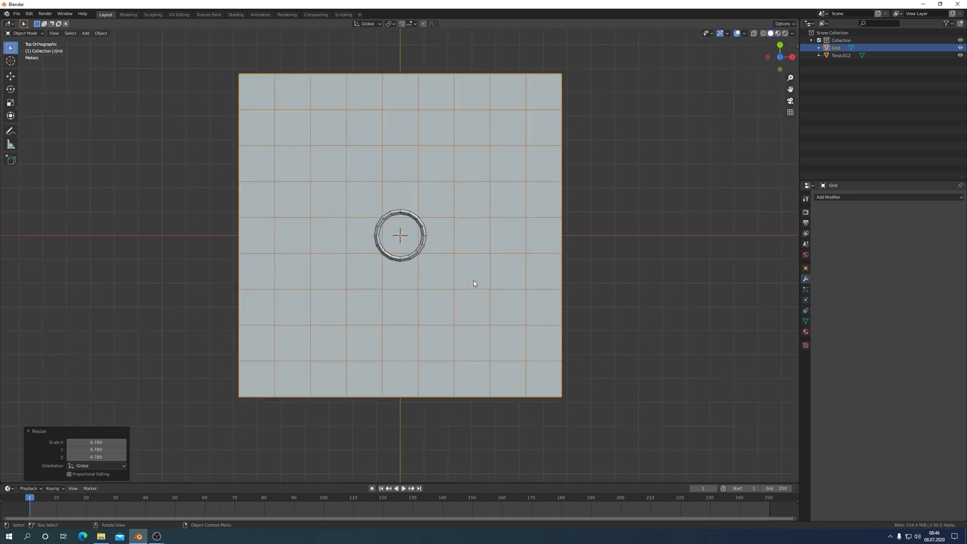
scroll(427, 244, "up", 1)
- Parent the torus to the grid using Object parenting
left_click(425, 242)
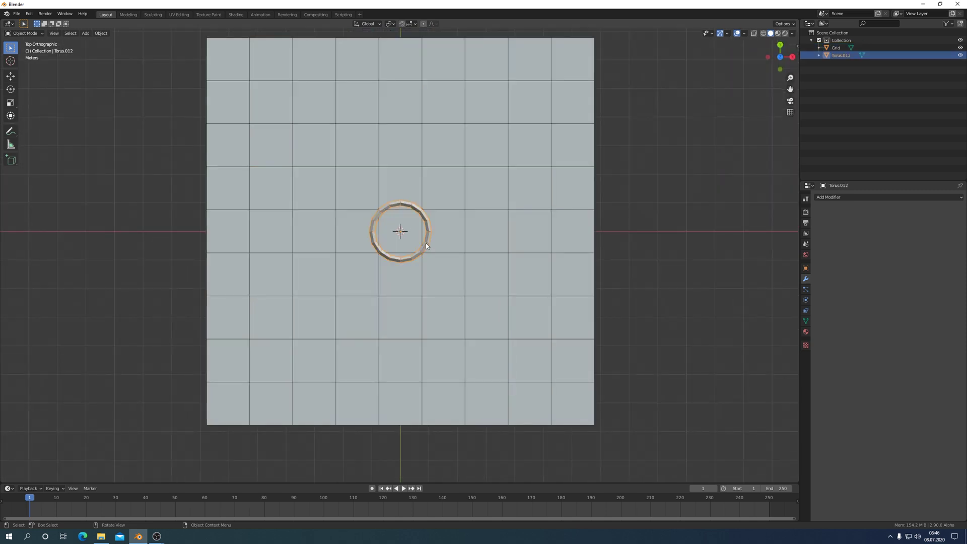
left_click(486, 273, "shift")
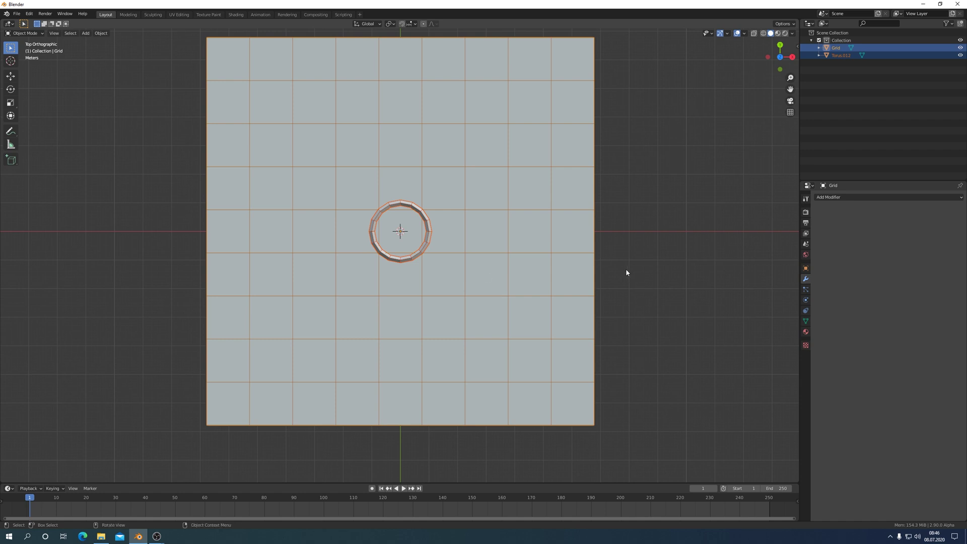
key("ctrl+p")
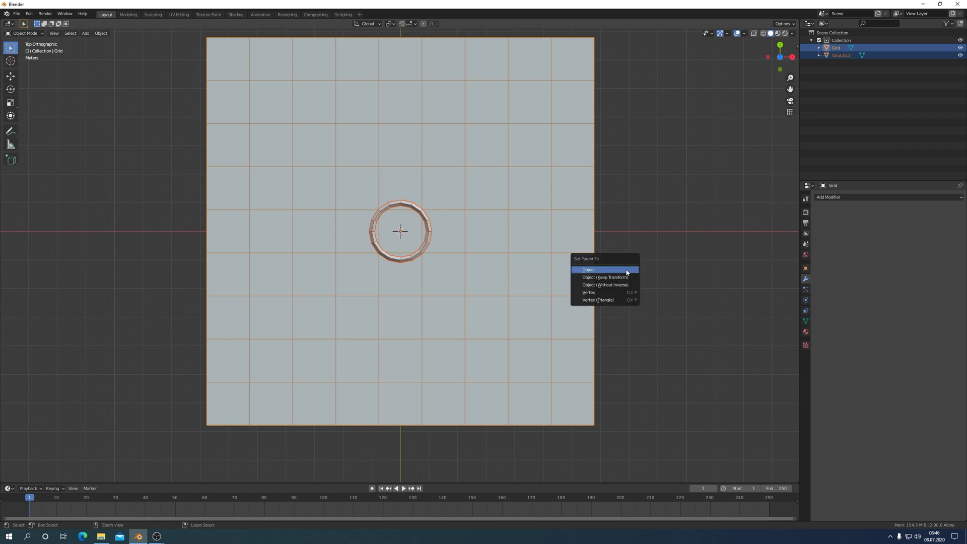
left_click(591, 273)
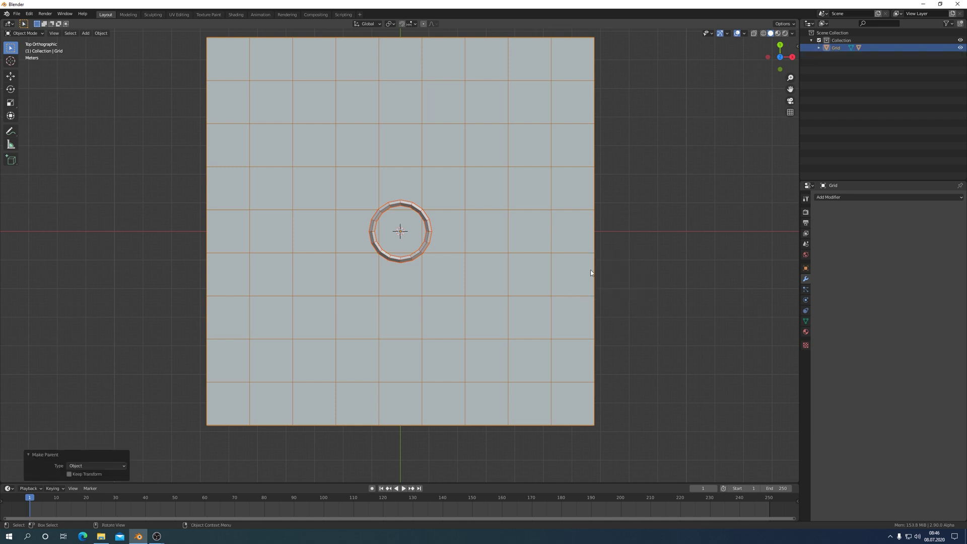
- Instance the torus on the grid faces, scaled by face size with a 19.4 factor
left_click(806, 268)
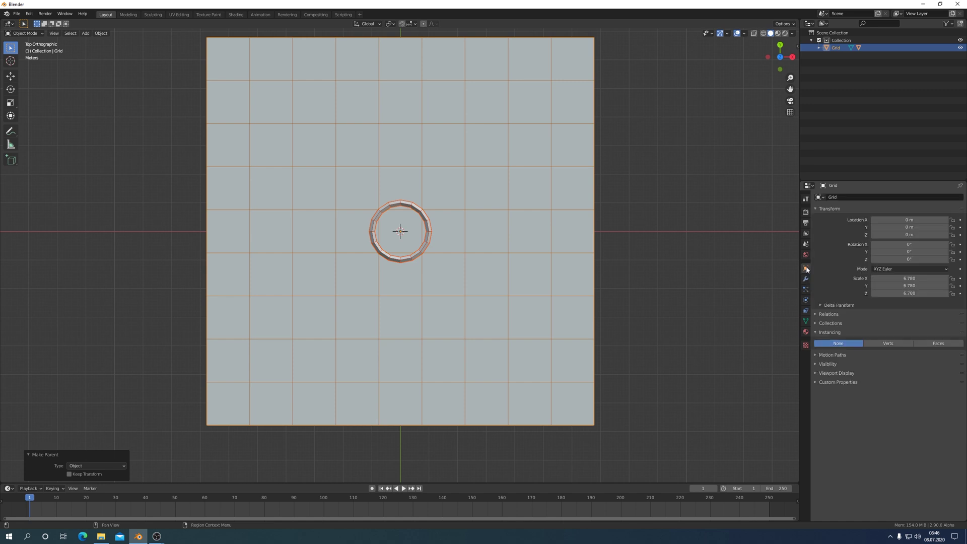
left_click(937, 344)
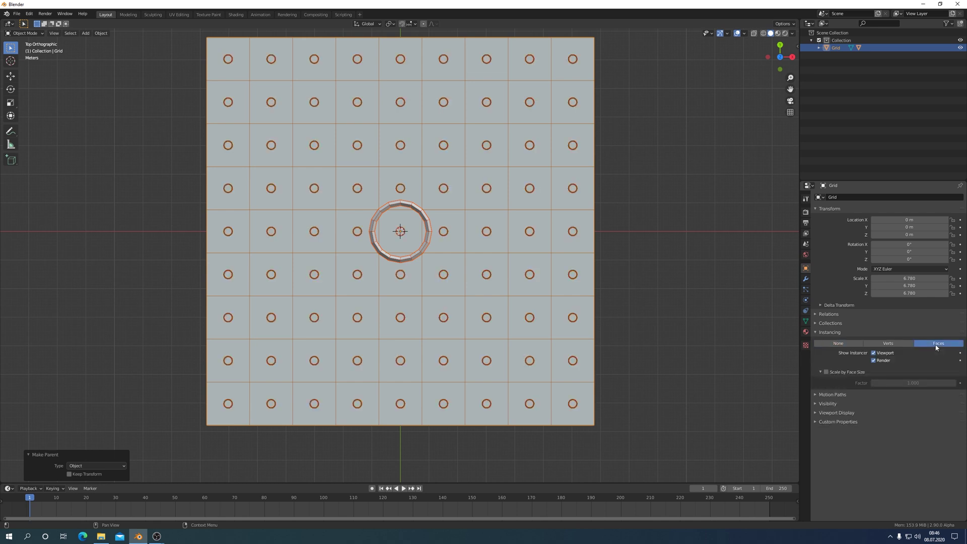
left_click(827, 372)
mouse_move(907, 385)
left_mouse_down()
mouse_move(959, 383)
mouse_move(915, 382)
left_mouse_up()
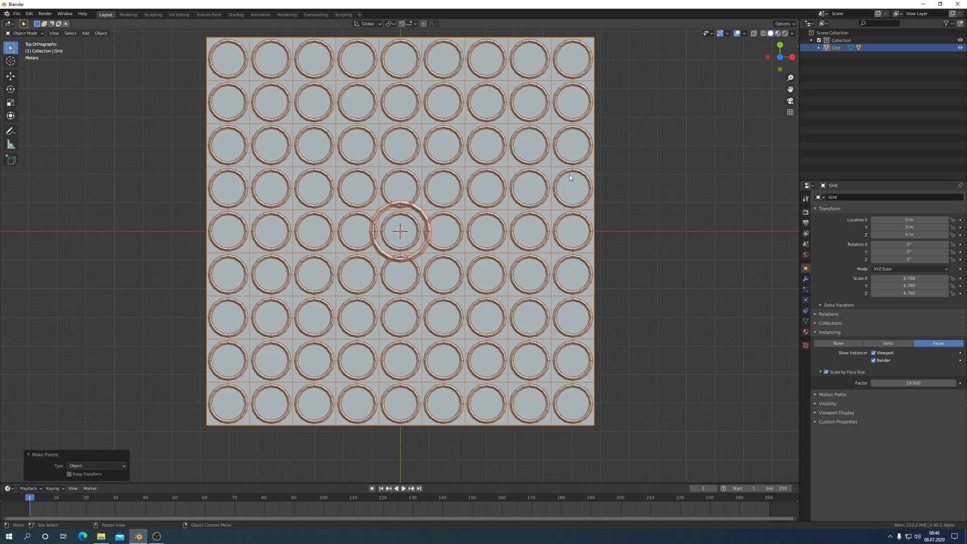
left_click(422, 252)
- Duplicate the torus, rotate the copy 90° upright and scale it to 0.377
key("KP_1")
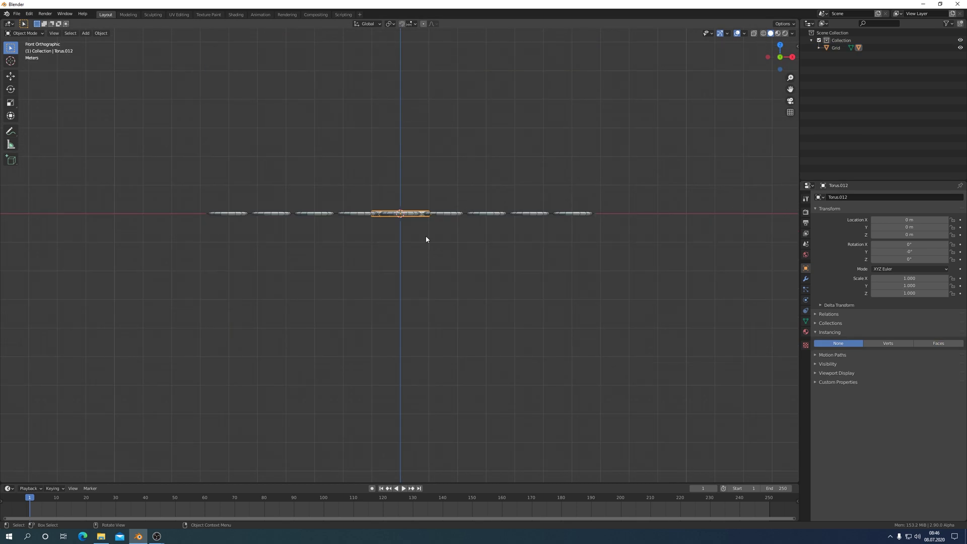
scroll(410, 246, "up", 3)
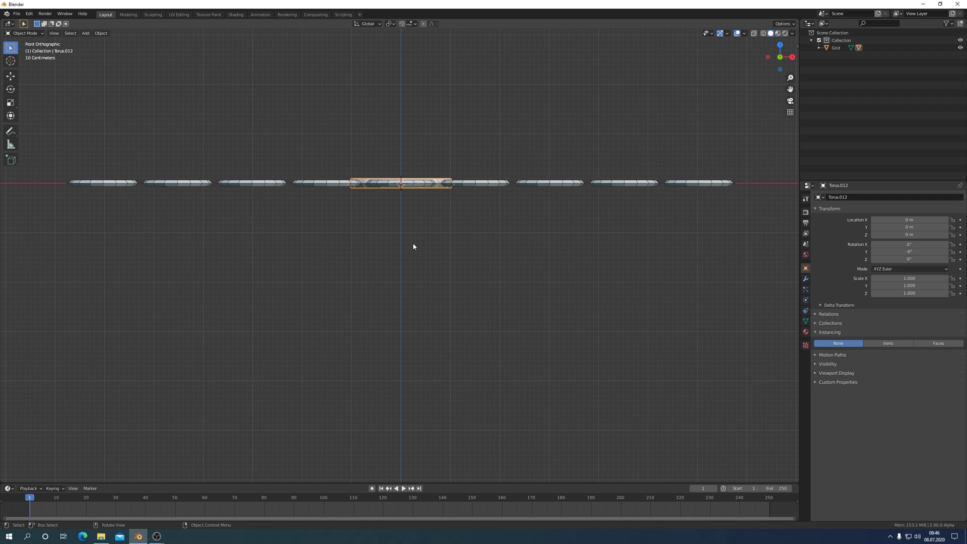
right_click(435, 188)
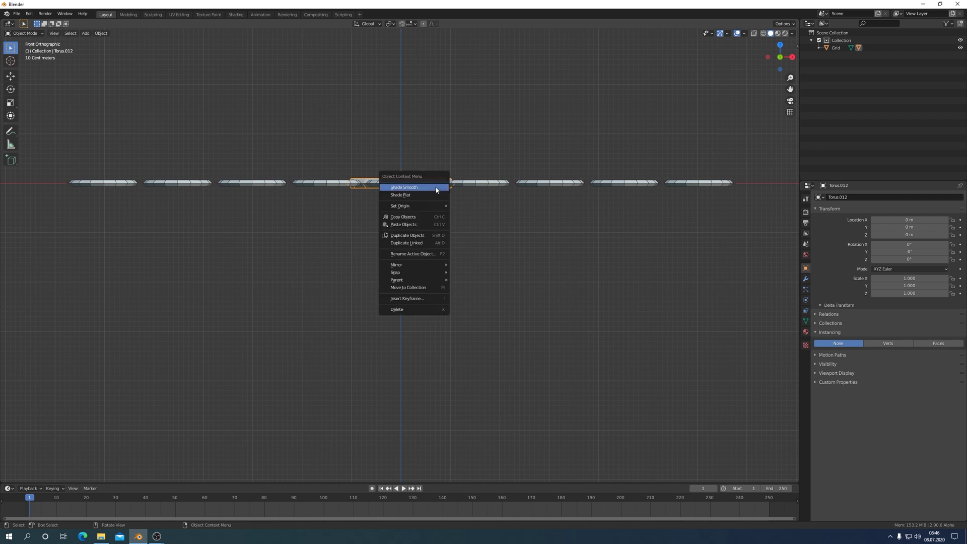
left_click(410, 236)
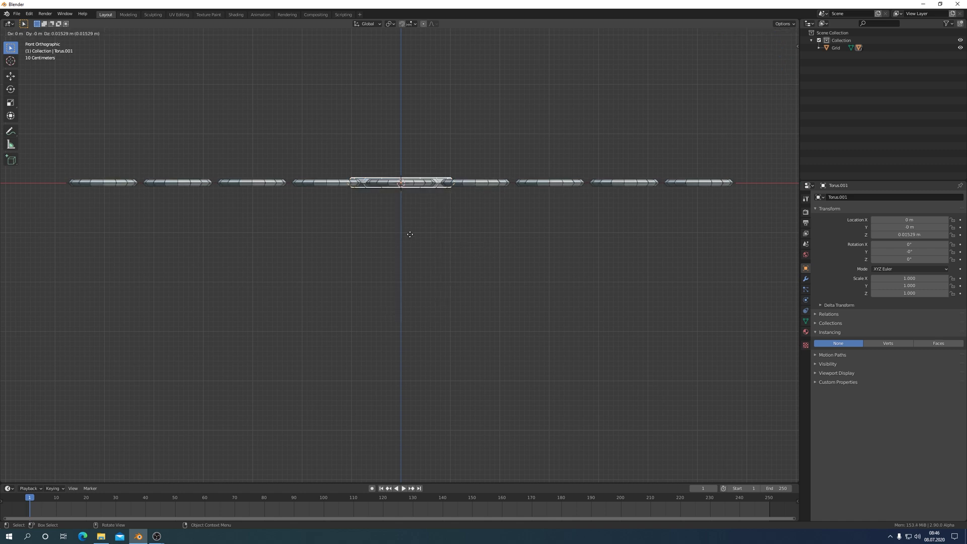
key("r")
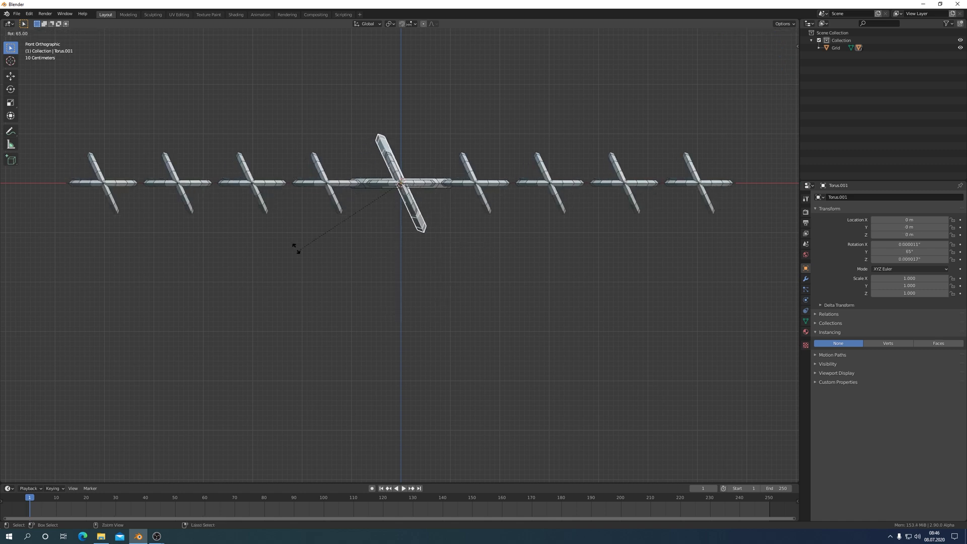
left_click(195, 225)
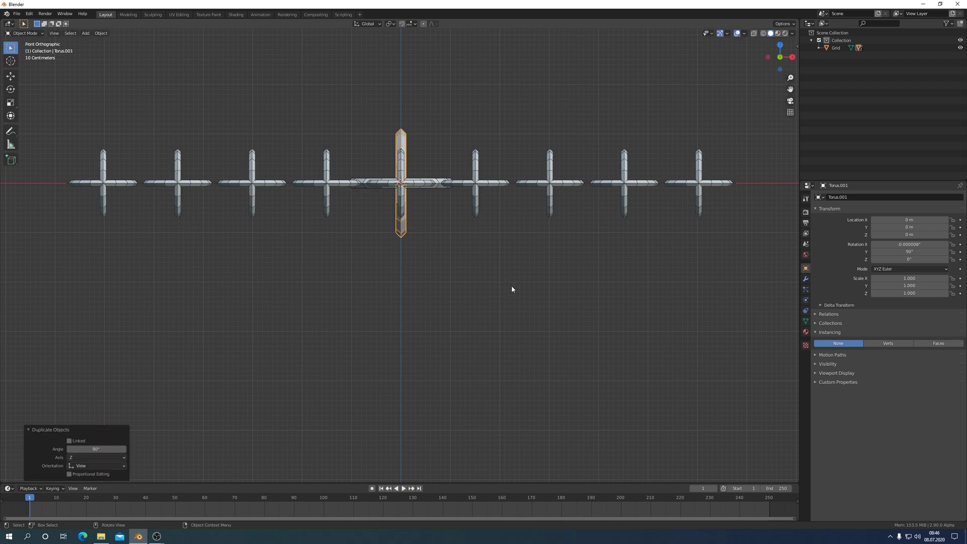
key("s")
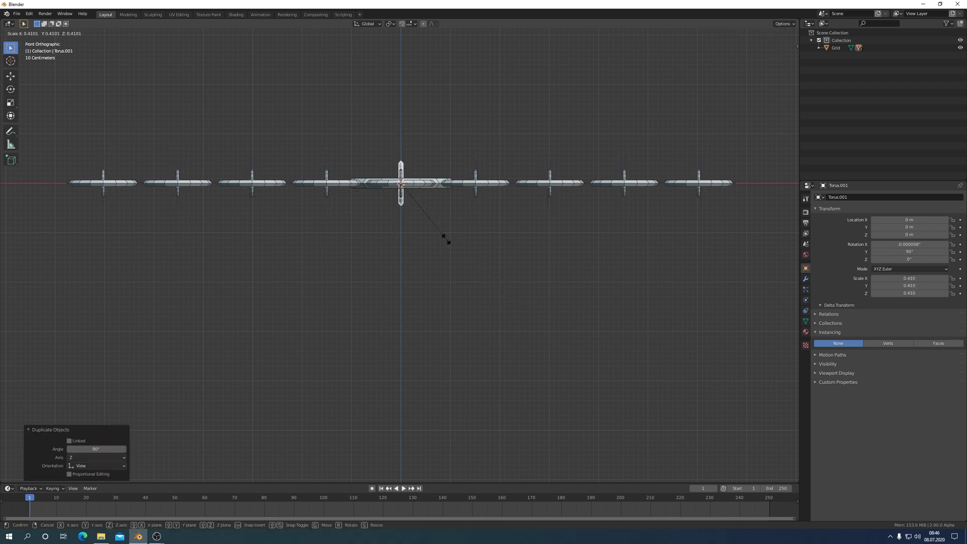
left_click(445, 235)
key("KP_7")
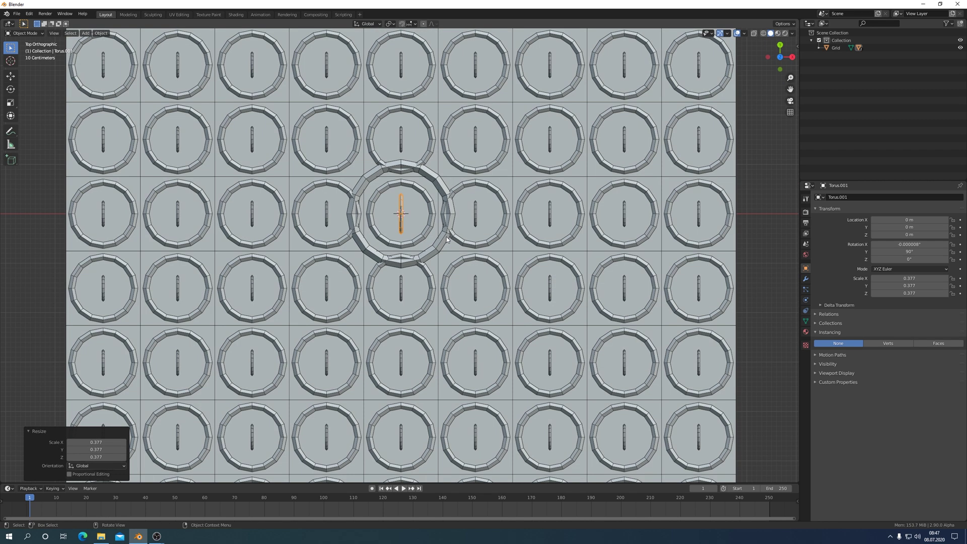
- Rescale the upright ring into a slim bar: 0.254 on X, 0.464 on Y and Z
key("s")
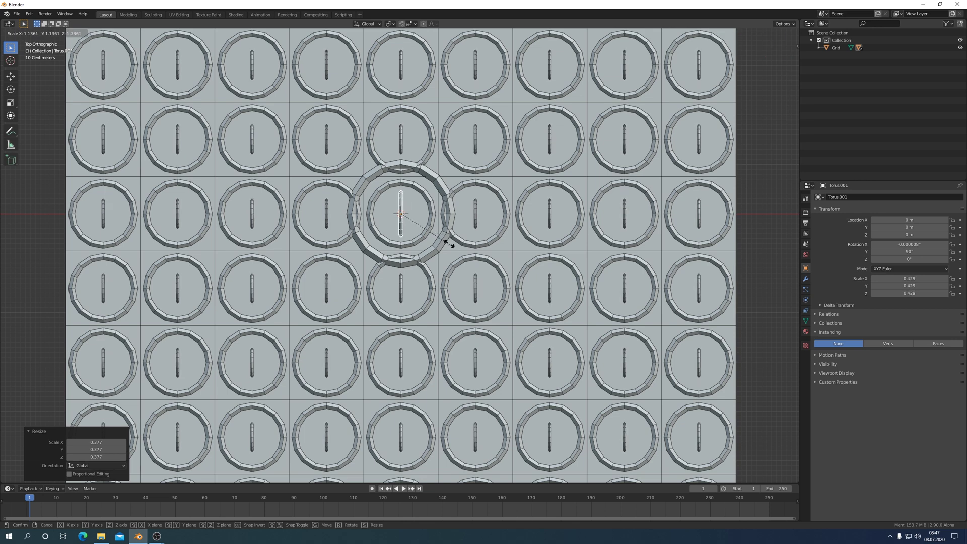
left_click(445, 236)
middle_click_drag(444, 236, 445, 230)
key("KP_1")
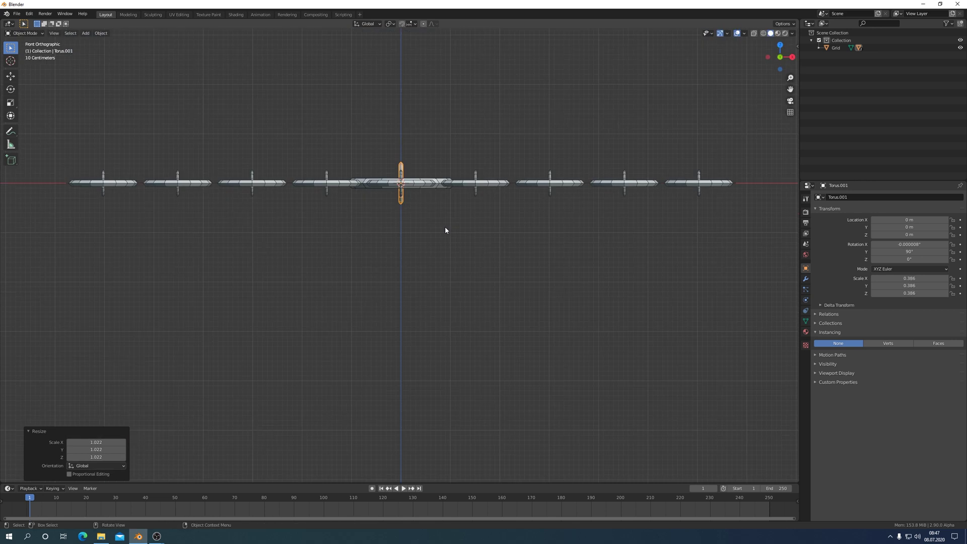
key("s")
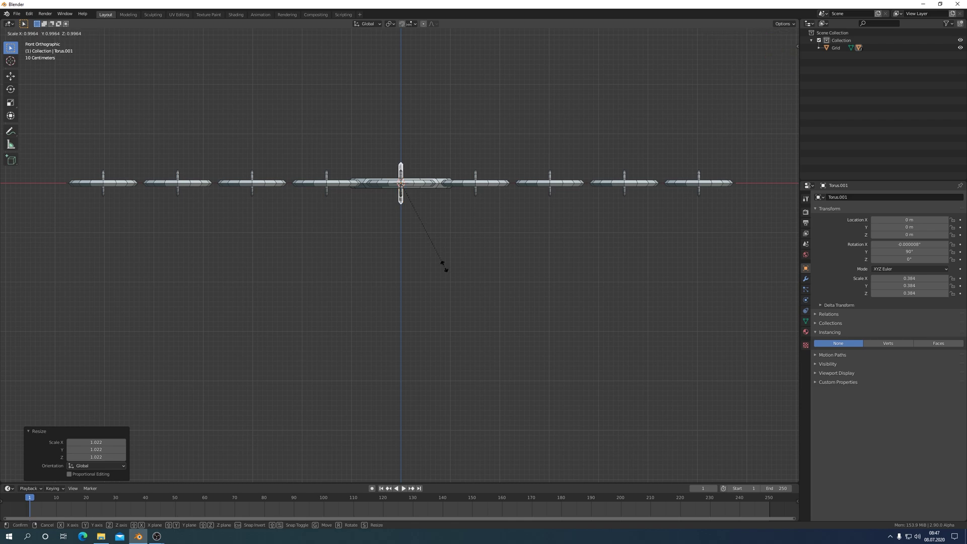
key("z")
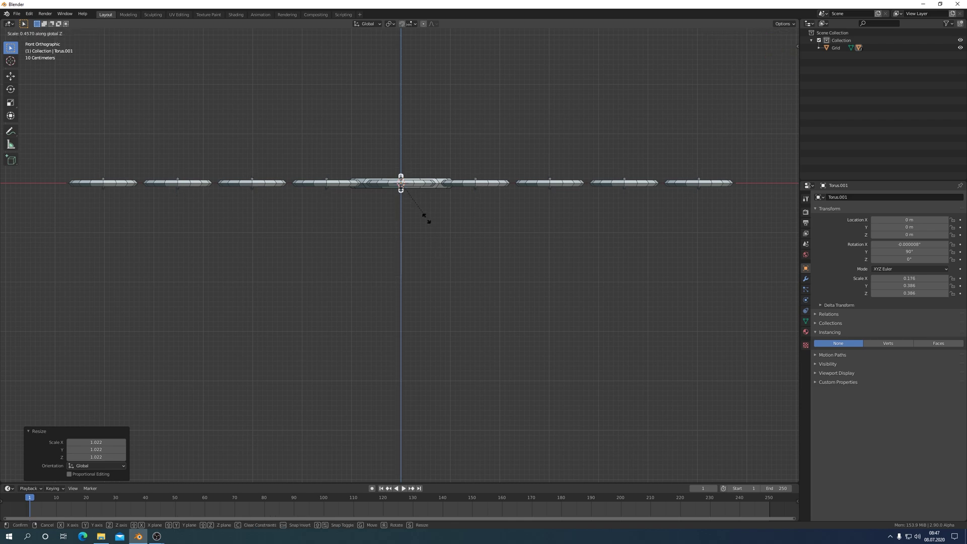
left_click(425, 228)
middle_click_drag(425, 228, 430, 274)
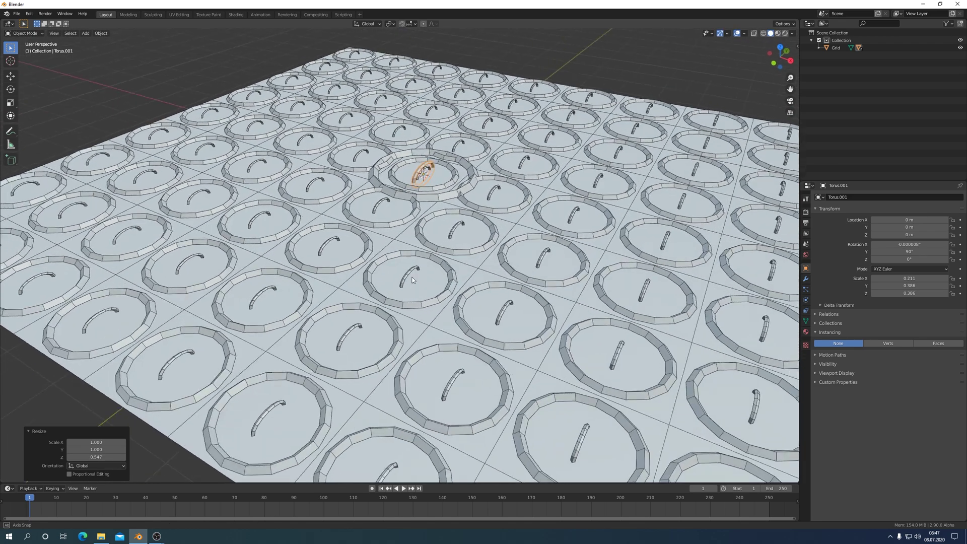
key("s")
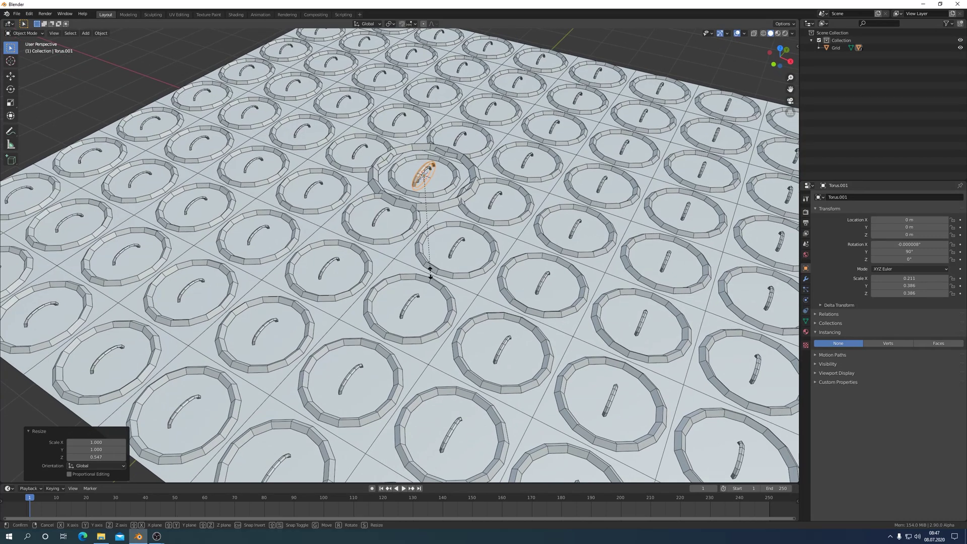
left_click(451, 282)
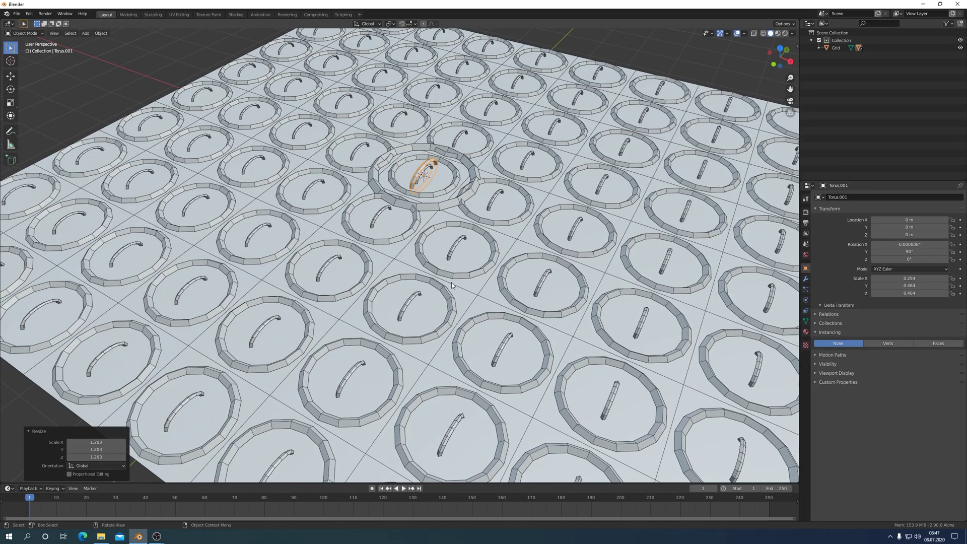
key("KP_7")
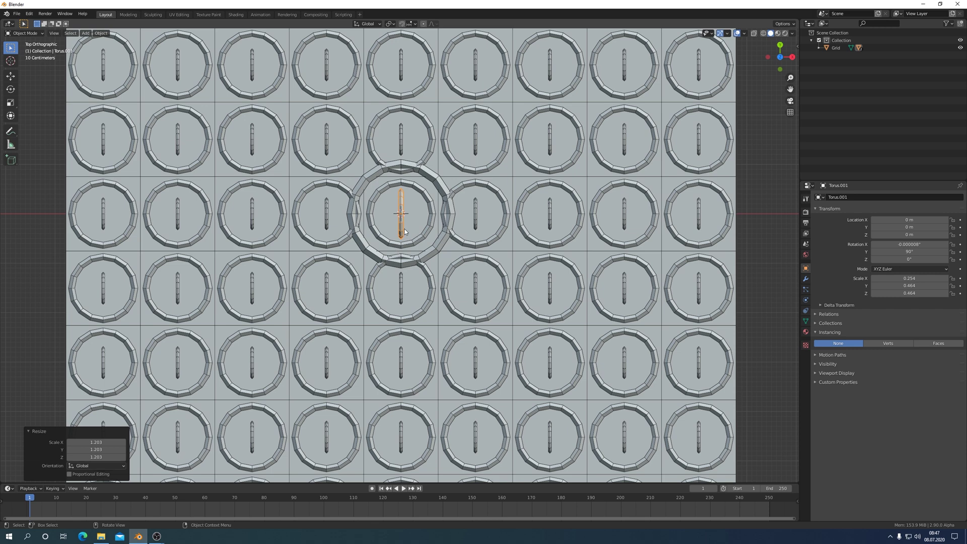
- Duplicate the bar, rotate it -90° and move it 0.7492 m along X
right_click(401, 232)
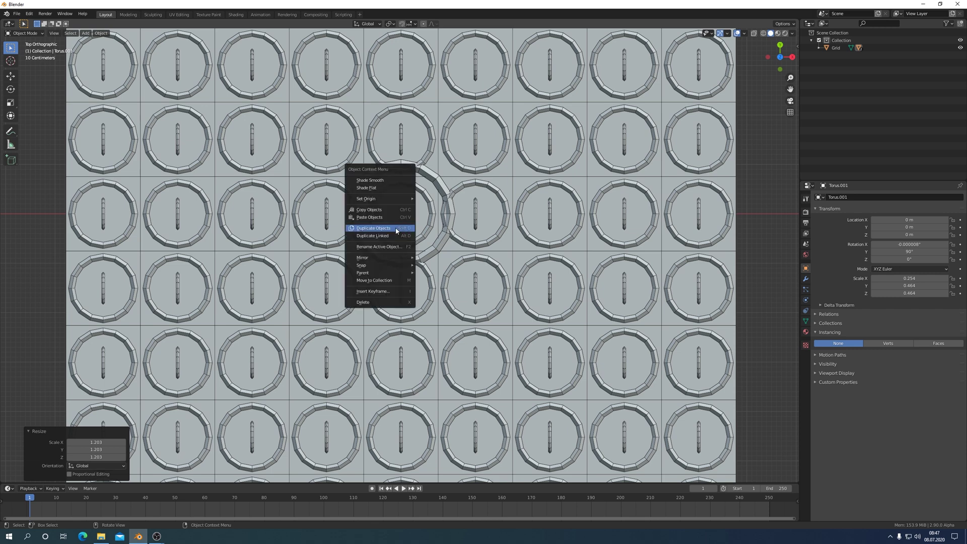
left_click(396, 229)
key("r")
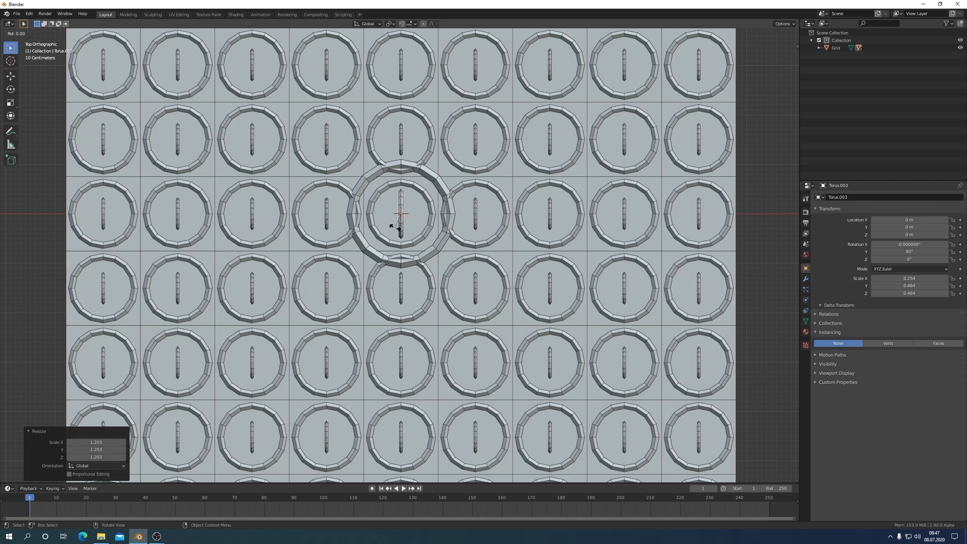
left_click(426, 230)
key("g")
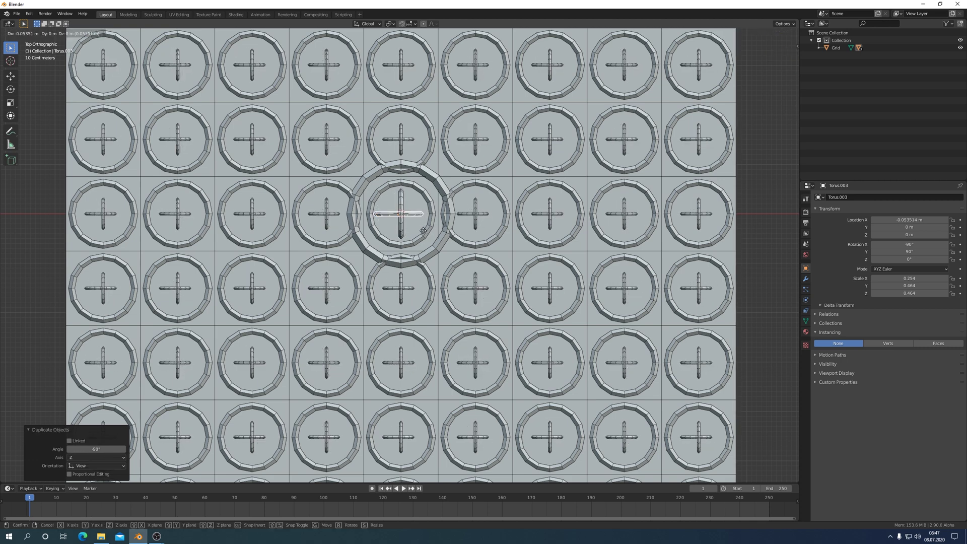
key("x")
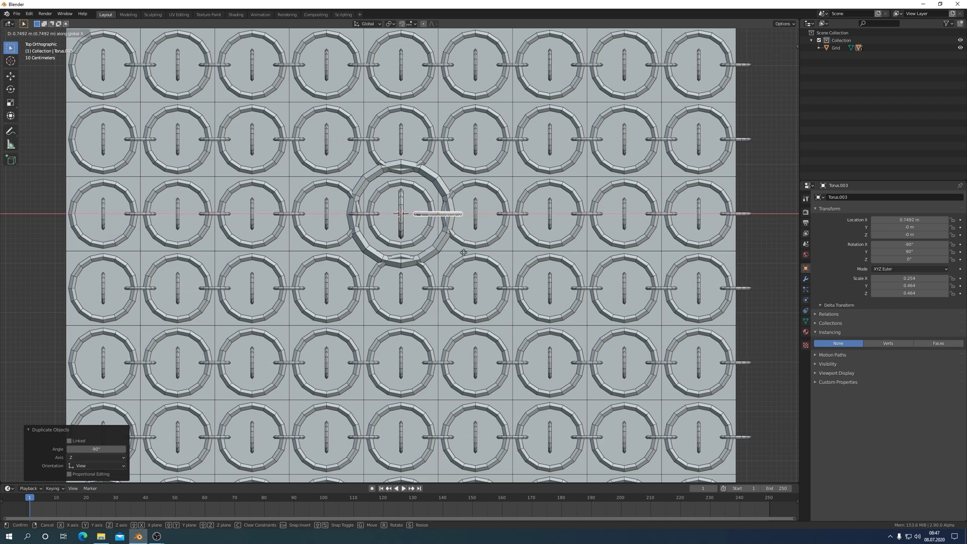
left_click(463, 252)
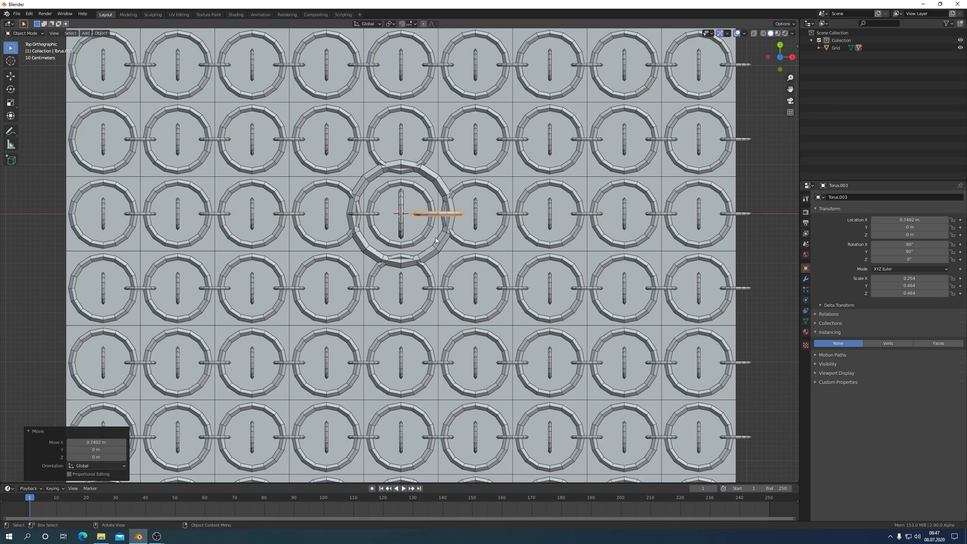
- Move the upright bar 0.7492 m along Y to link rings vertically
left_click(404, 207)
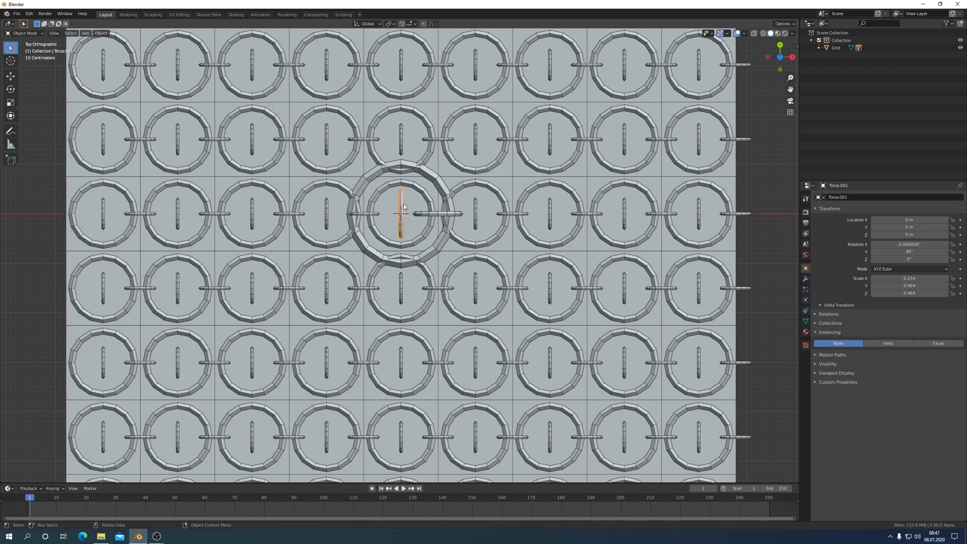
key("g")
key("y")
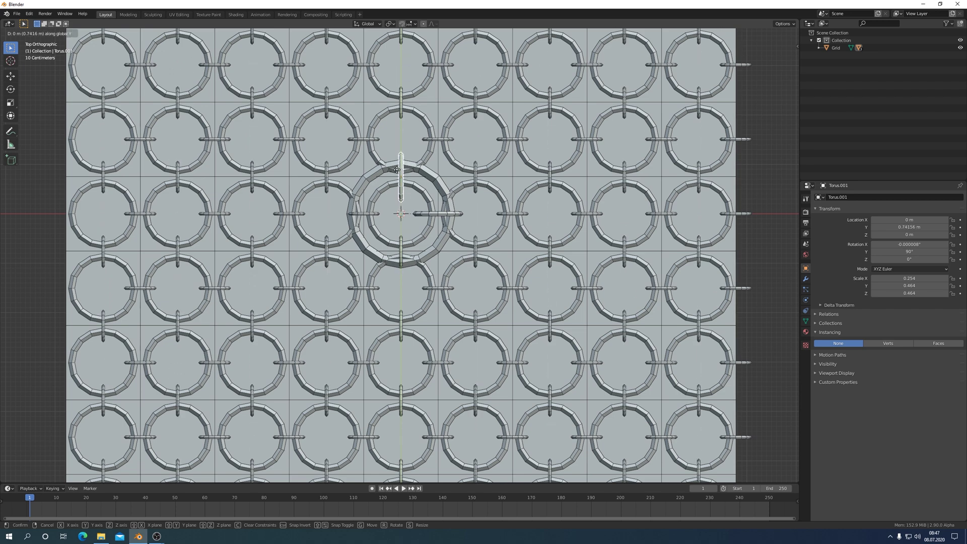
left_click(394, 170)
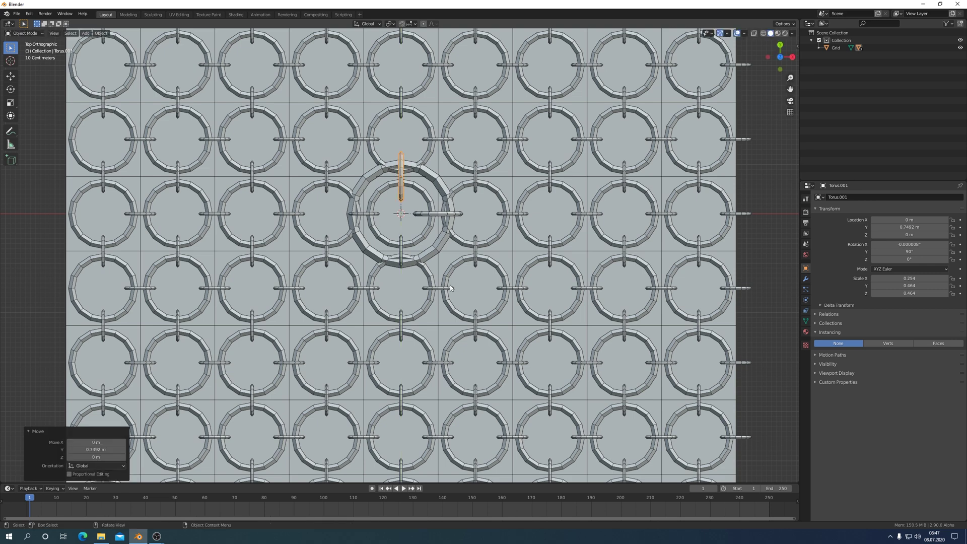
- Position the horizontal link bar at 0.76449 m along X
left_click(461, 216)
key("g")
key("y")
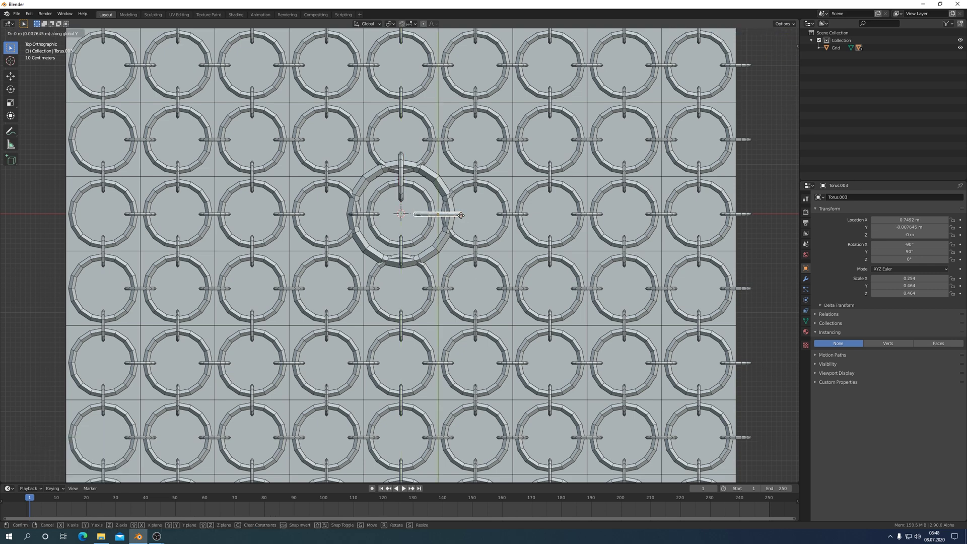
key("x")
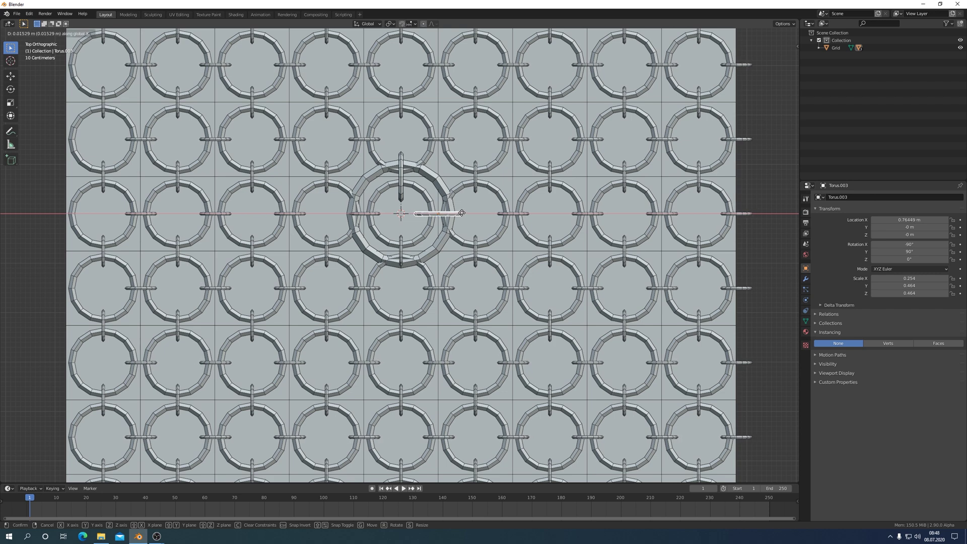
left_click(476, 227)
- Orbit to inspect the linked chain-mail rings, then select the Grid plane
scroll(514, 248, "down", 5)
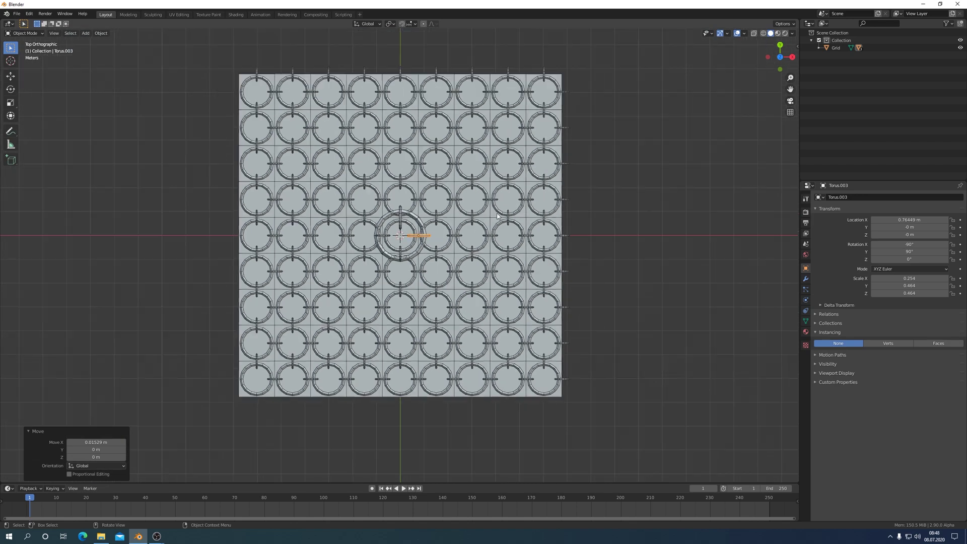
middle_click_drag(498, 218, 494, 248)
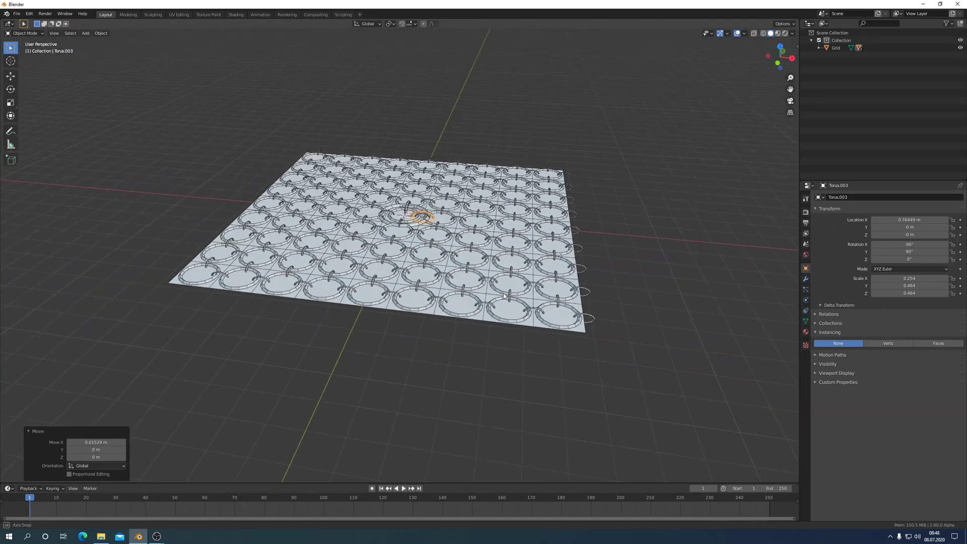
middle_click_drag(493, 248, 504, 298)
scroll(503, 299, "up", 2)
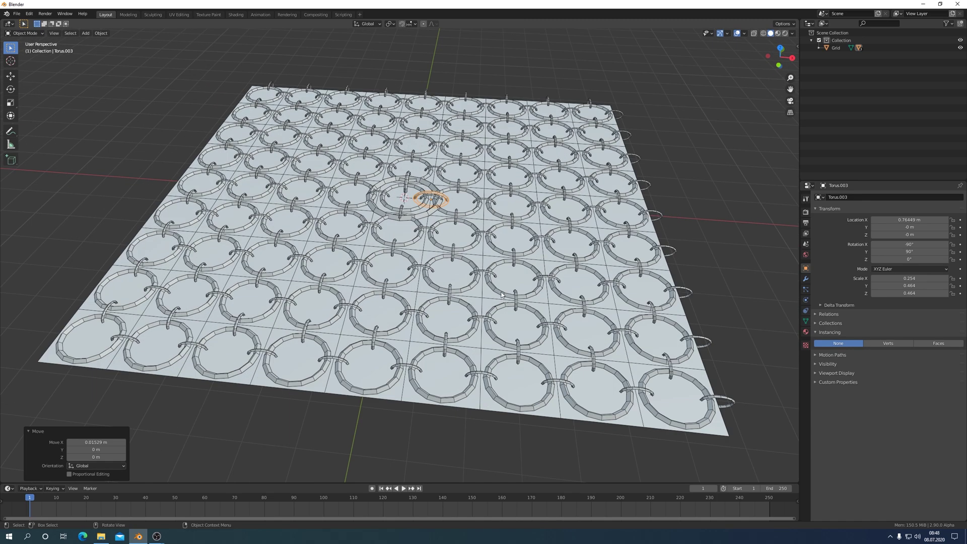
left_click(631, 425)
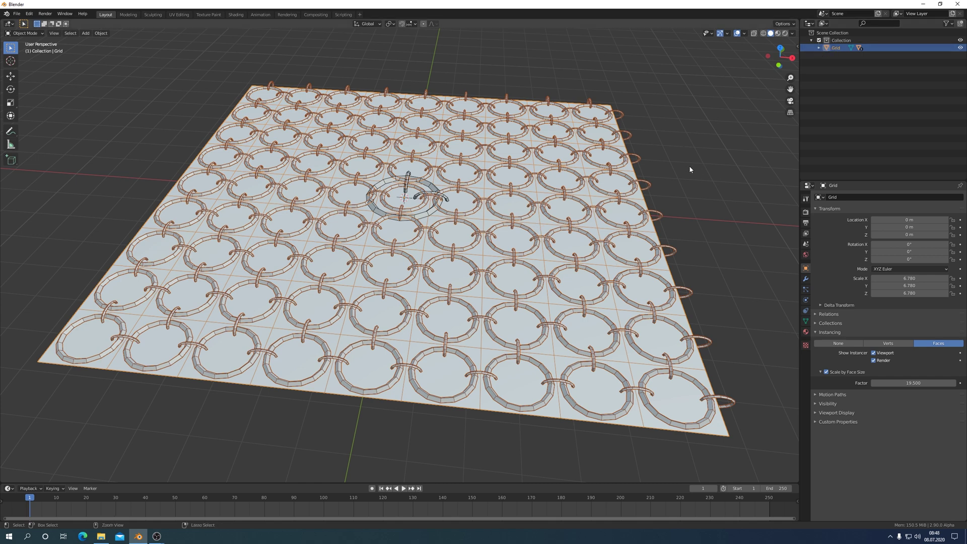
- Make the grid's torus instances real objects and reselect the Grid plane
key("ctrl+a")
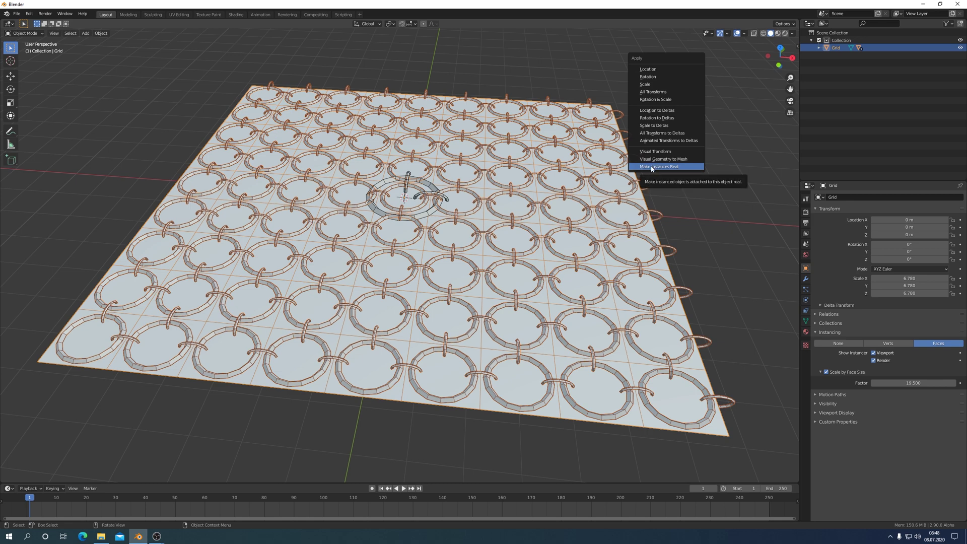
left_click(651, 167)
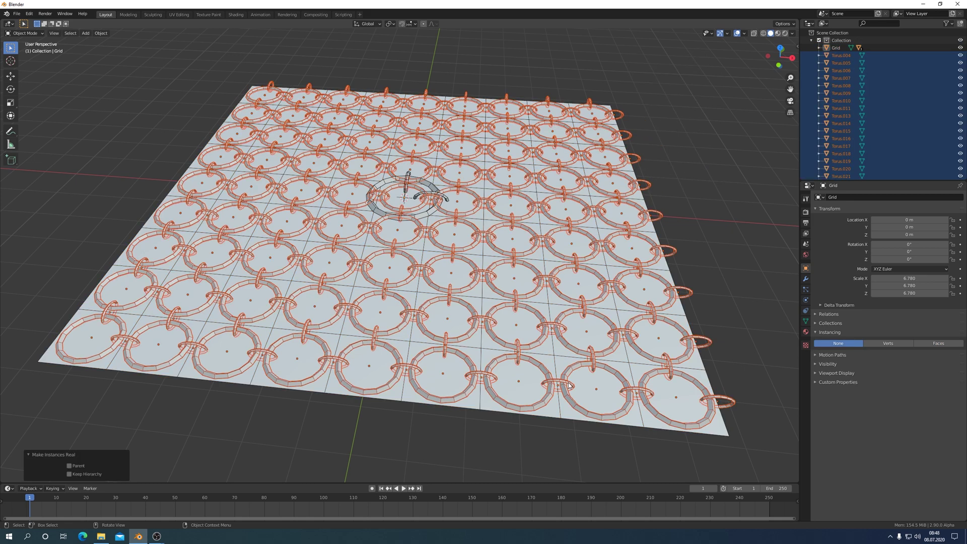
left_click(721, 436)
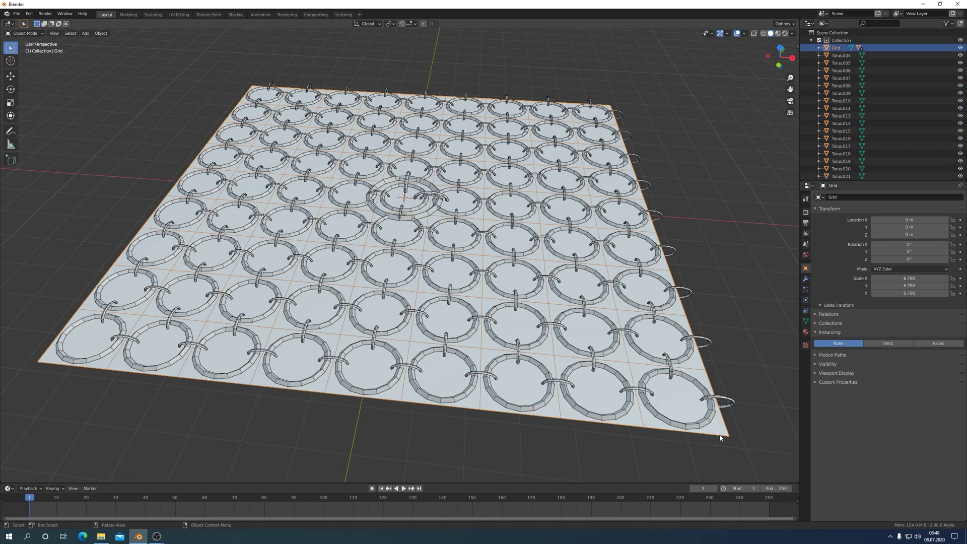
- Delete the Grid plane, then the centre duplicate ring and its two small link rings
key("x")
left_click(718, 427)
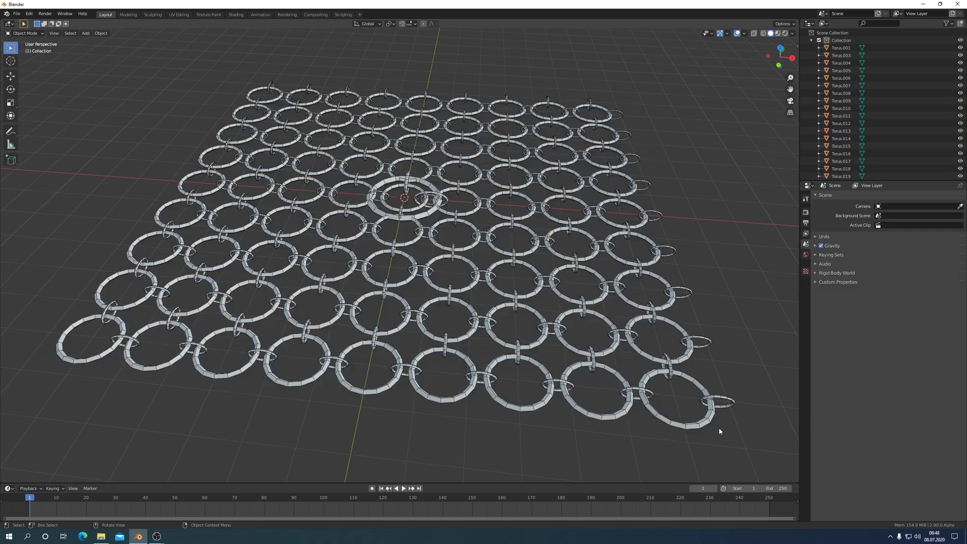
left_click(431, 212)
scroll(440, 204, "up", 3)
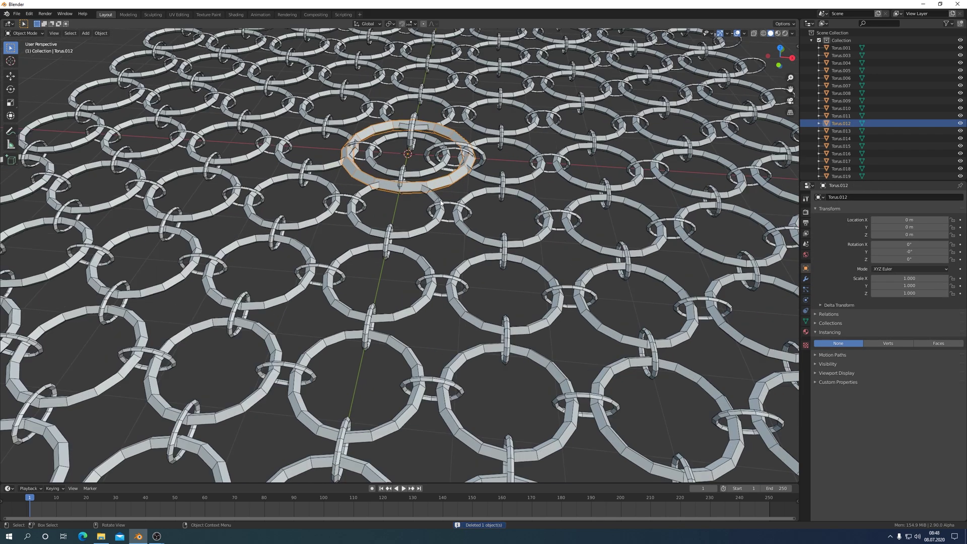
left_click(416, 123, "shift")
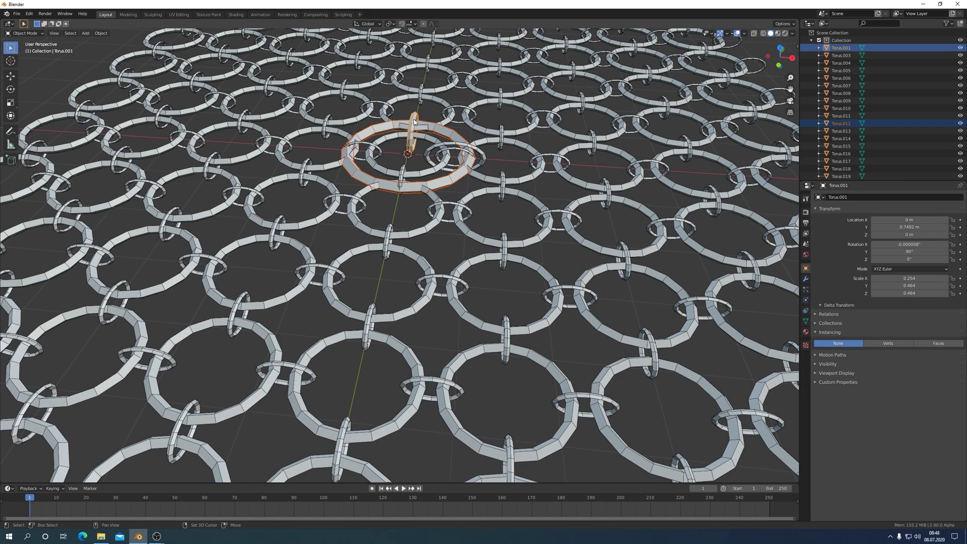
left_click(457, 144, "shift")
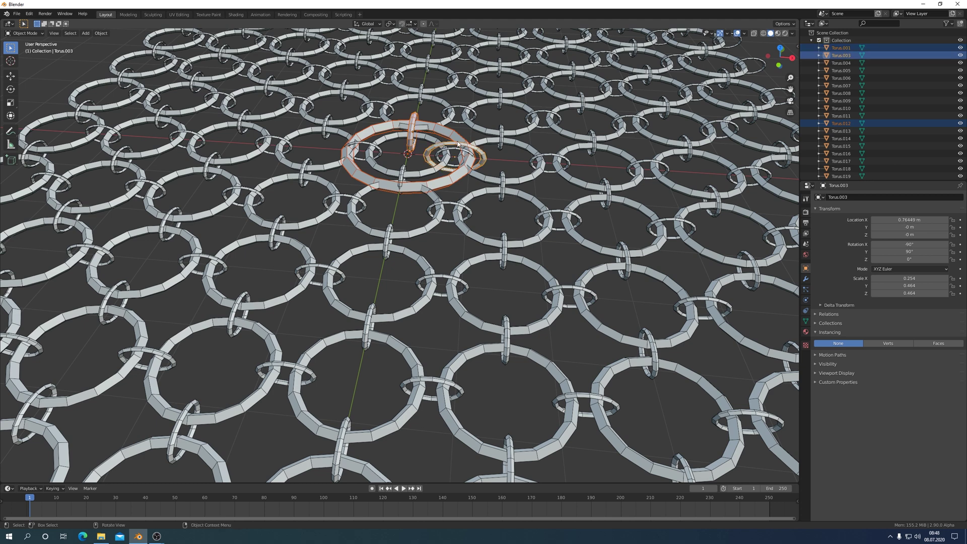
key("x")
left_click(458, 144)
scroll(458, 143, "down", 5)
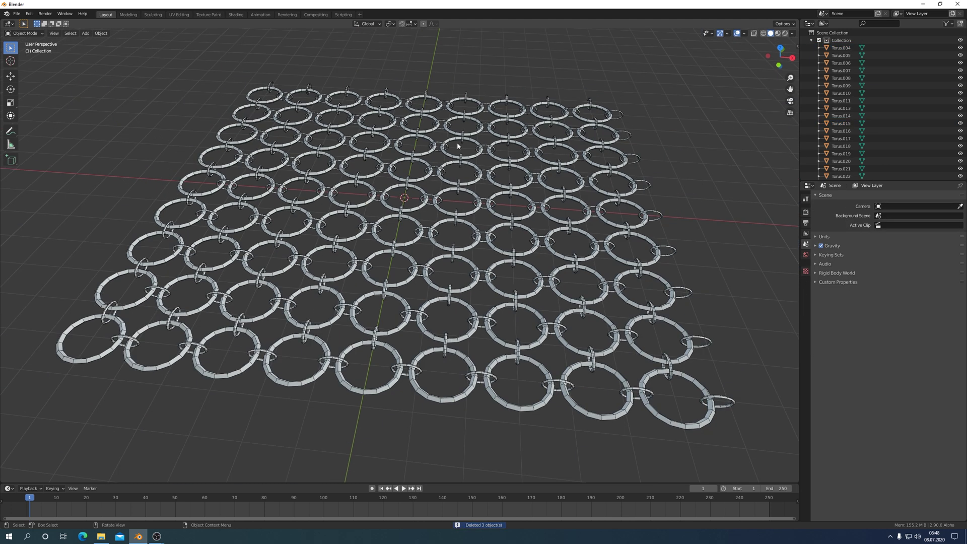
key("KP_7")
- Box-select the 18 protruding small rings on the top and right edges and delete them
scroll(353, 151, "down", 2)
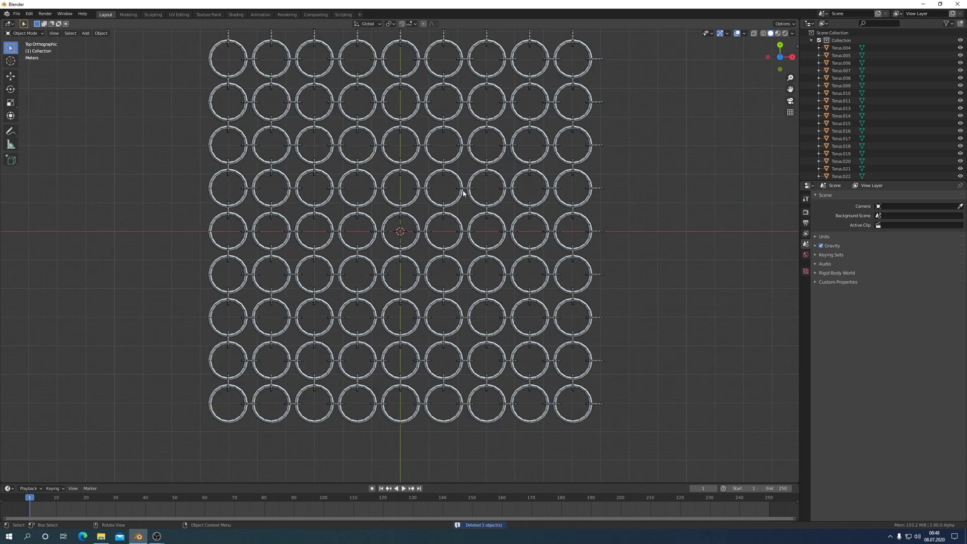
scroll(328, 144, "down", 2)
mouse_move(232, 74)
left_mouse_down()
mouse_move(572, 99)
mouse_move(632, 420)
left_mouse_up()
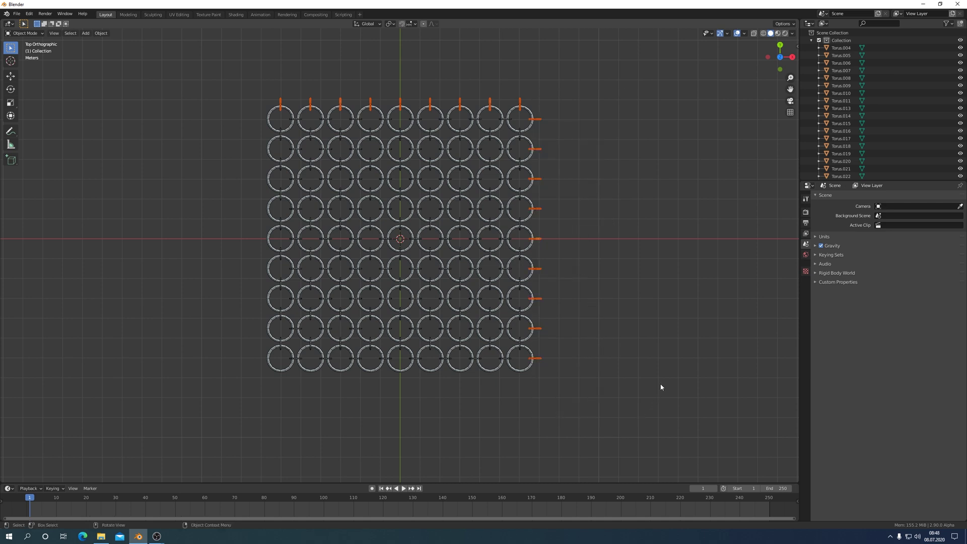
key("x")
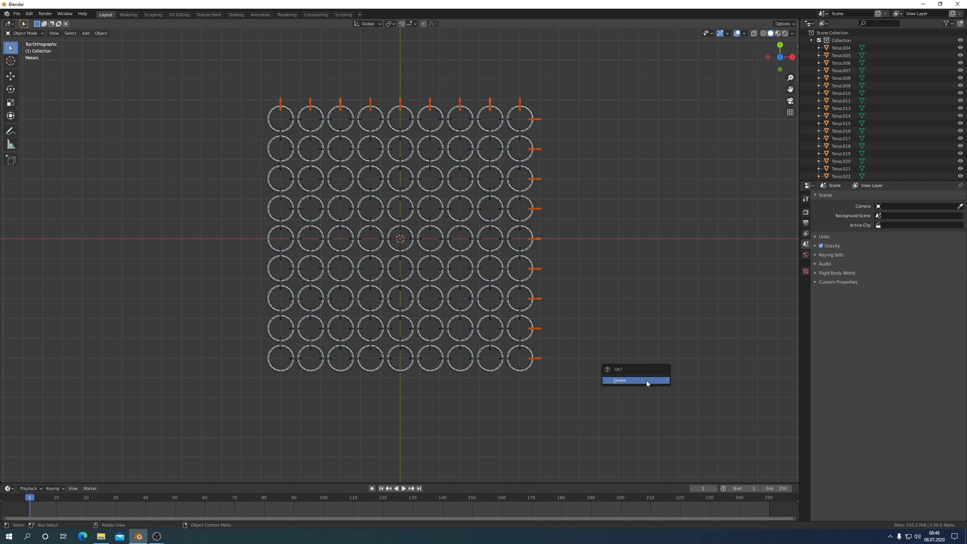
left_click(646, 381)
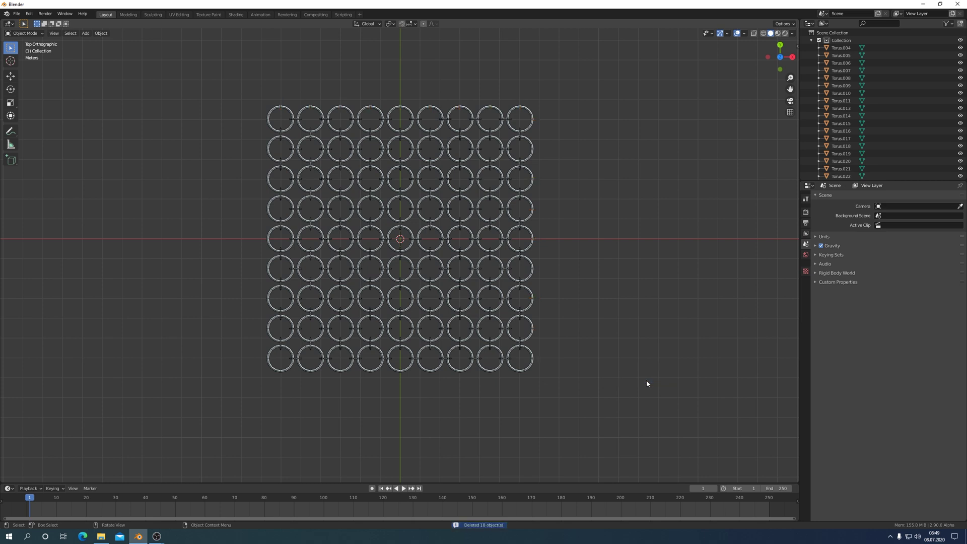
- Make the centre torus, Torus.045, the active object
scroll(594, 363, "up", 1)
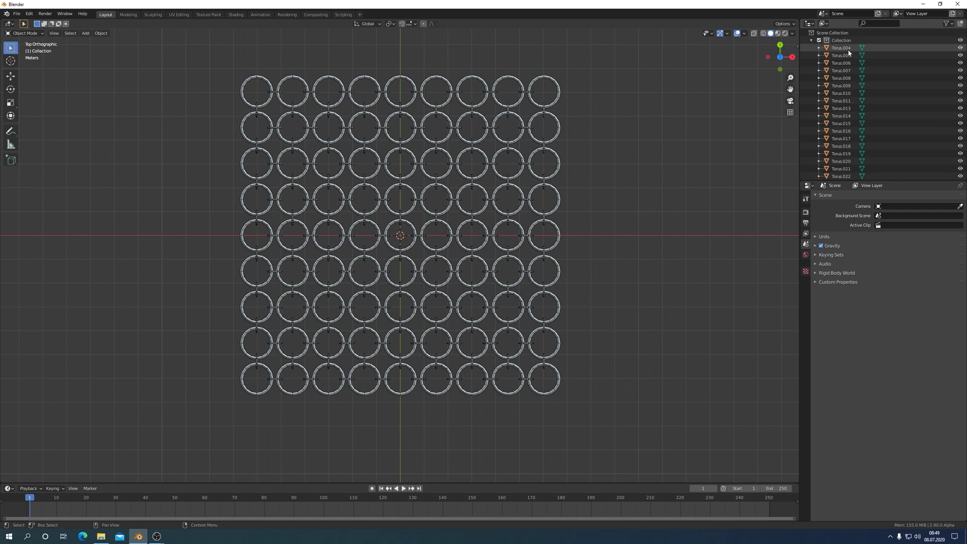
scroll(848, 157, "down", 10)
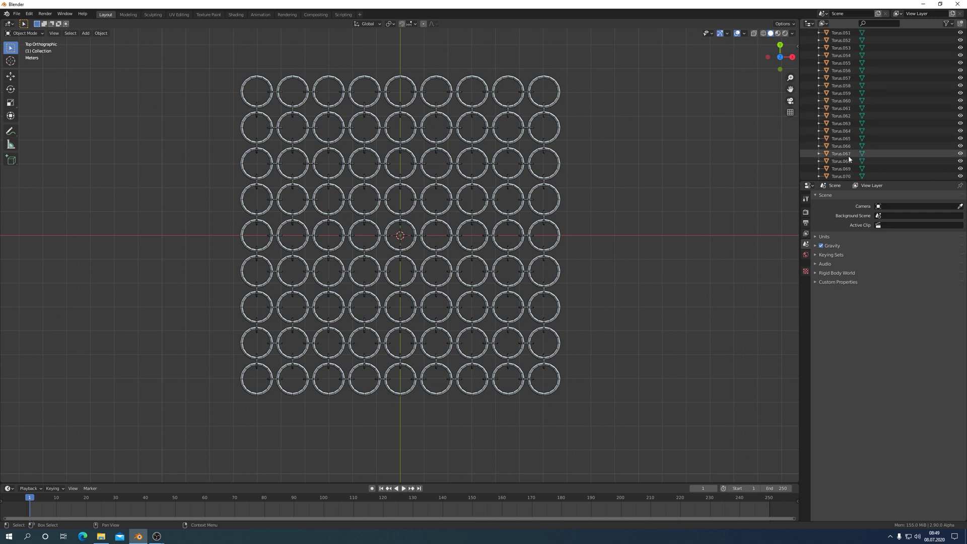
scroll(848, 157, "down", 14)
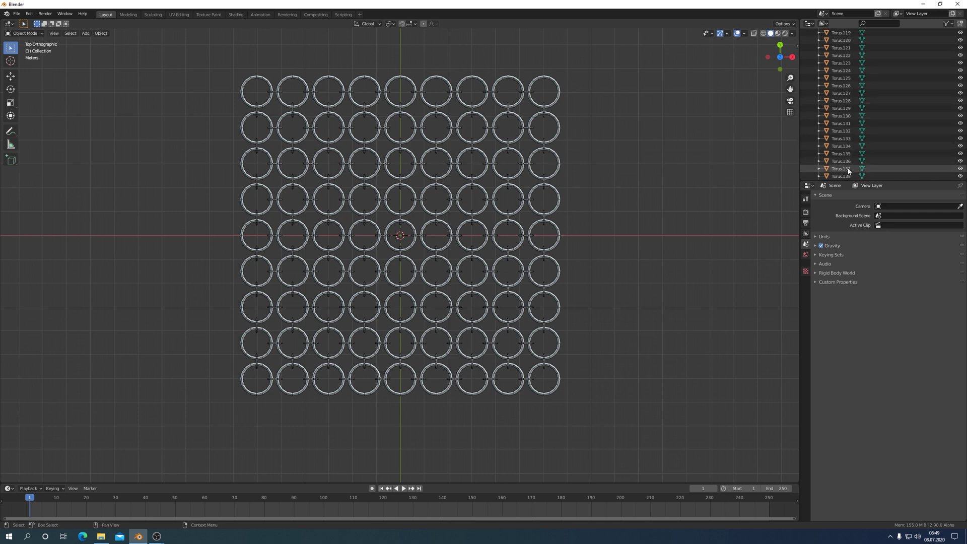
scroll(848, 171, "down", 2)
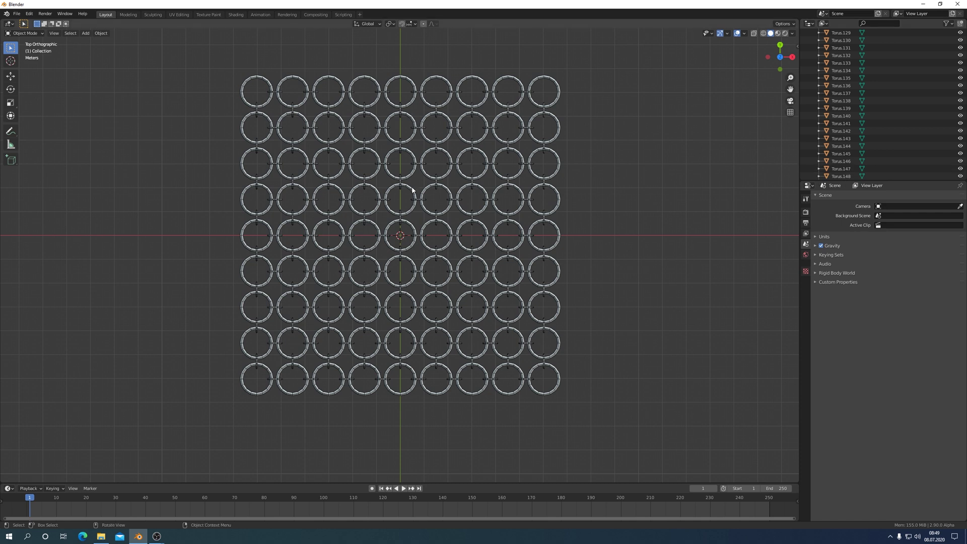
scroll(412, 239, "up", 1)
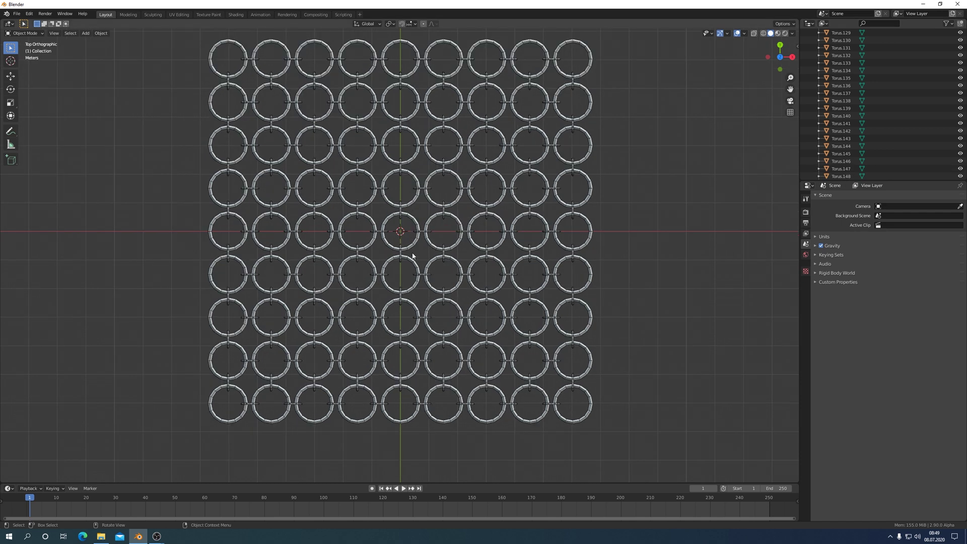
left_click(412, 247)
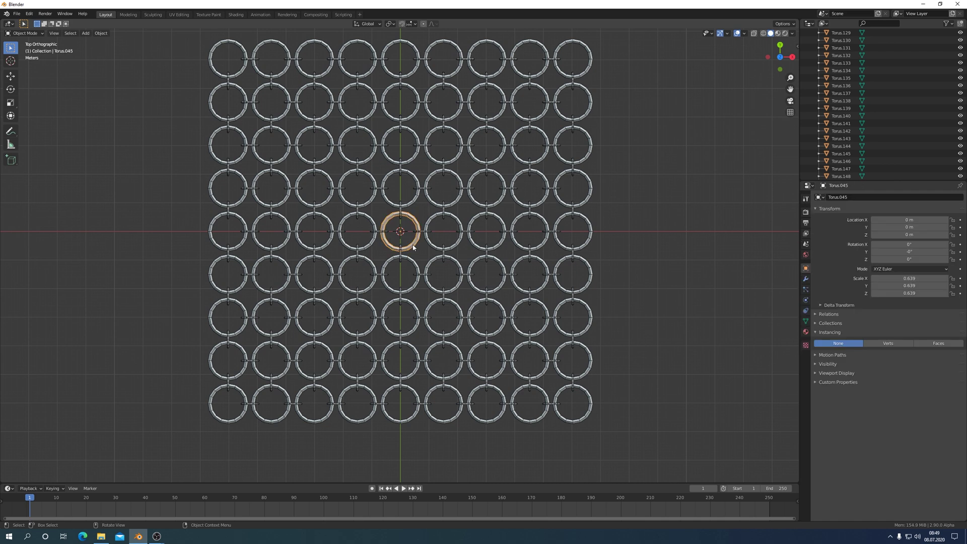
scroll(412, 247, "down", 3)
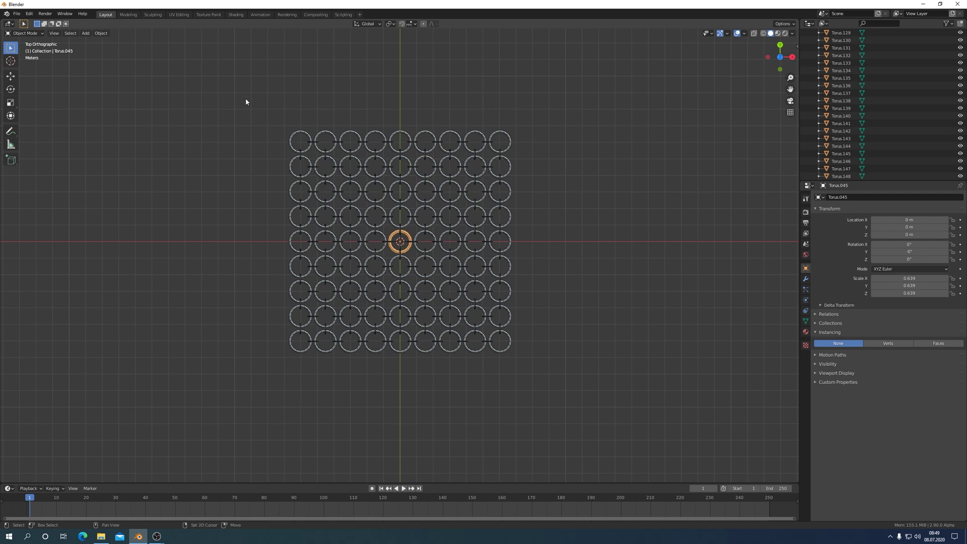
- Box-select all rings with Torus.045 active and join them with Ctrl+J into a single object
left_click_drag(246, 99, 606, 410)
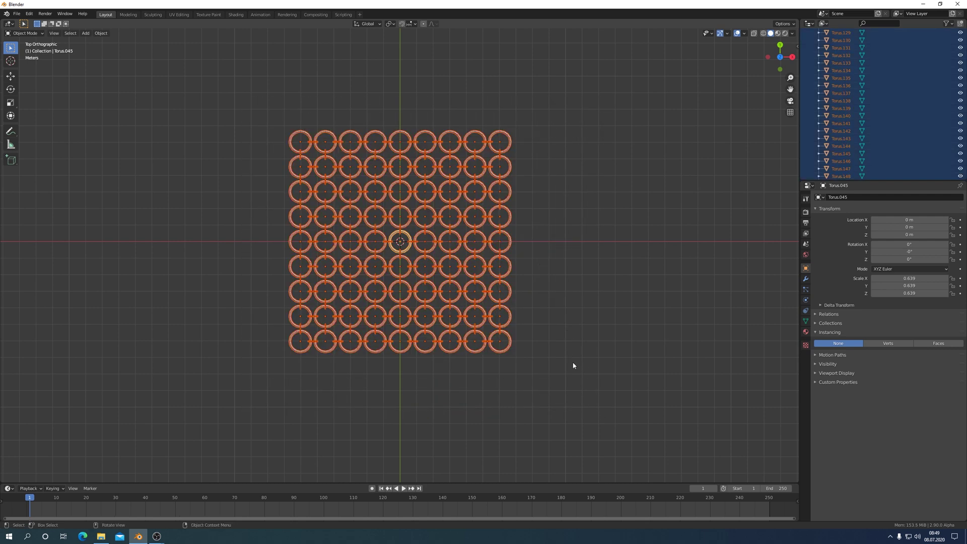
key("ctrl+j")
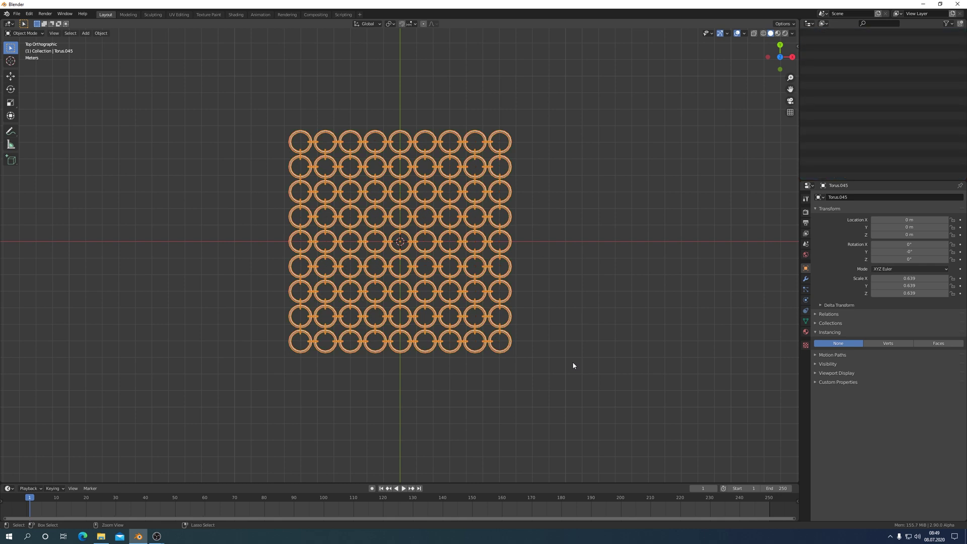
scroll(432, 254, "up", 1)
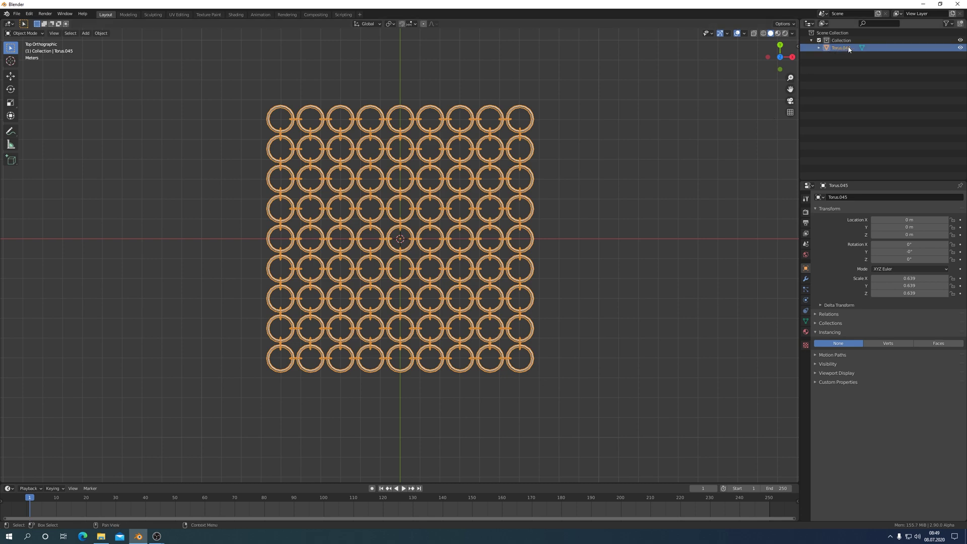
- Switch the joined Torus.045 object into Edit Mode
scroll(517, 265, "up", 3)
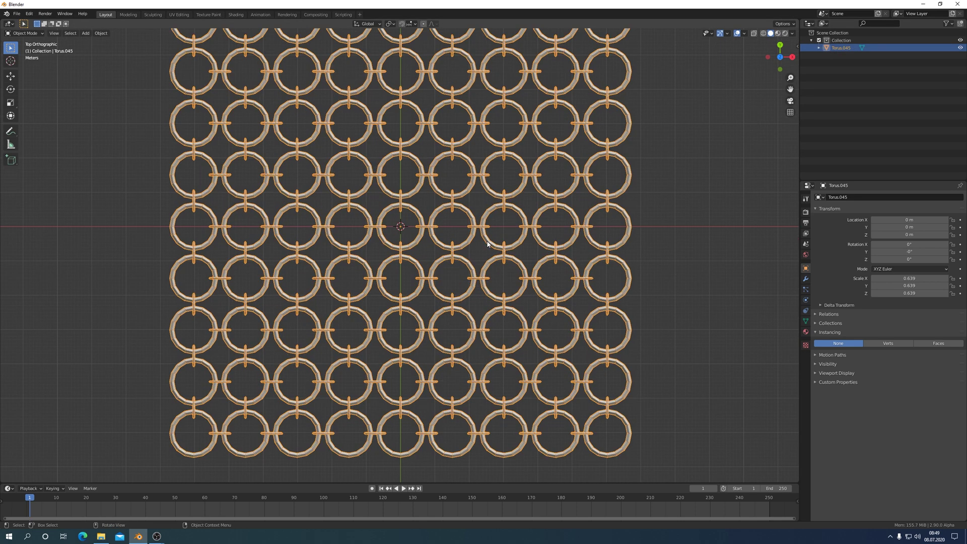
scroll(488, 245, "down", 3)
scroll(444, 246, "up", 2)
key("ctrl+Tab")
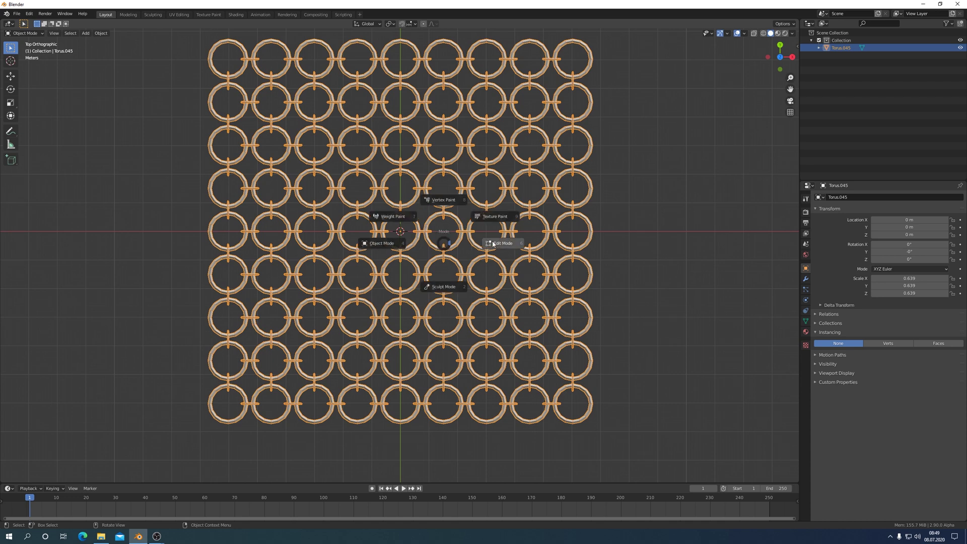
left_click(492, 243)
- Deselect all, grow a selection to the whole centre ring, and view from the front
scroll(492, 243, "up", 3)
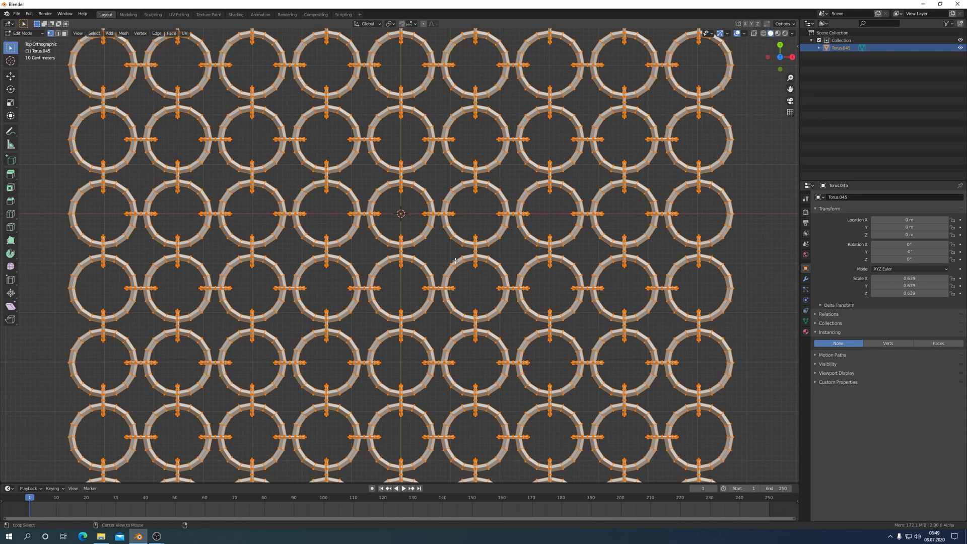
key("alt+a")
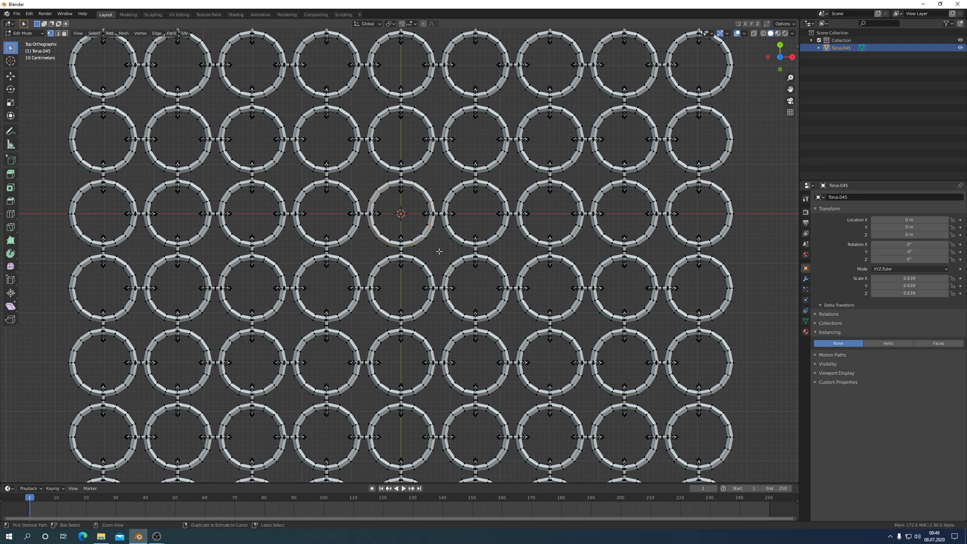
key("ctrl+KP_Add")
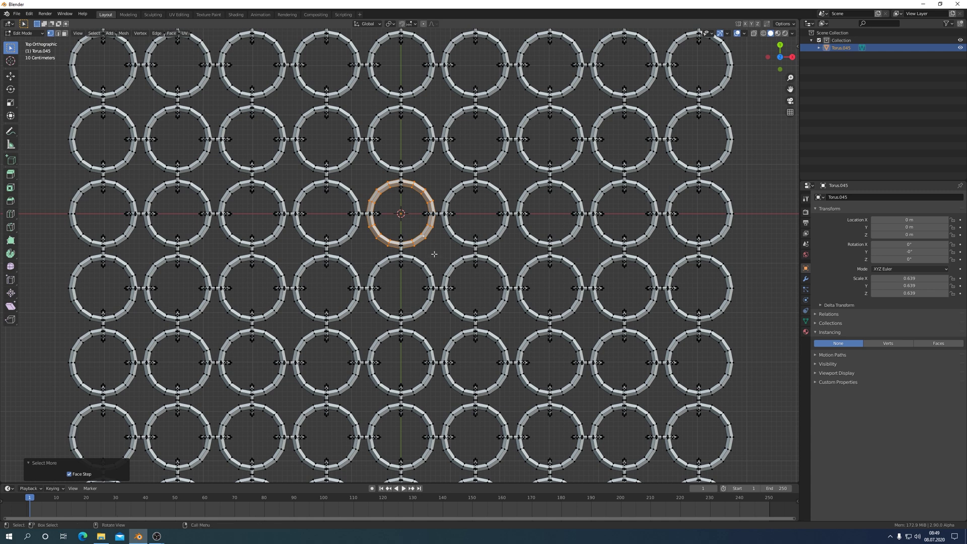
key("KP_1")
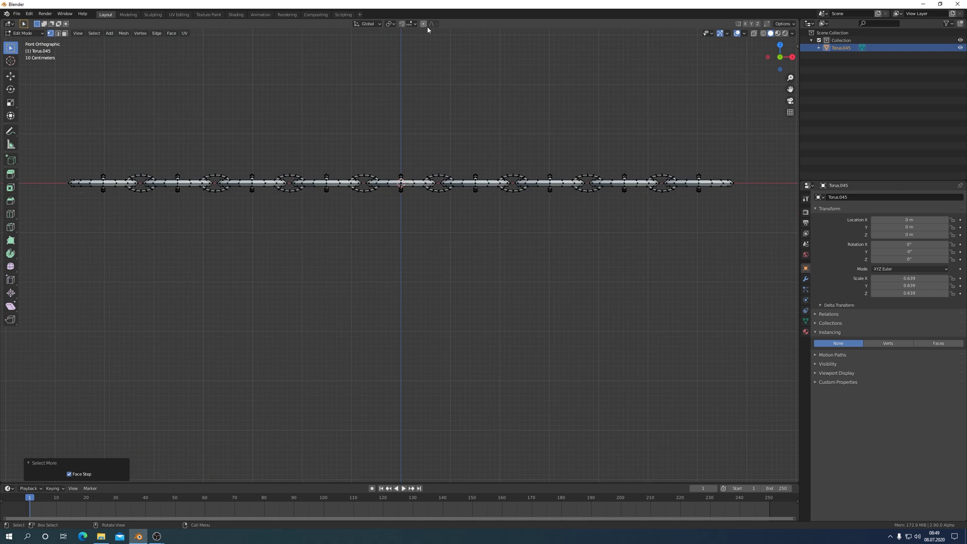
- Raise the centre ring 3.2181 m along Z with proportional falloff size 13.110, then select the whole mesh
left_click(423, 25)
scroll(408, 221, "down", 4)
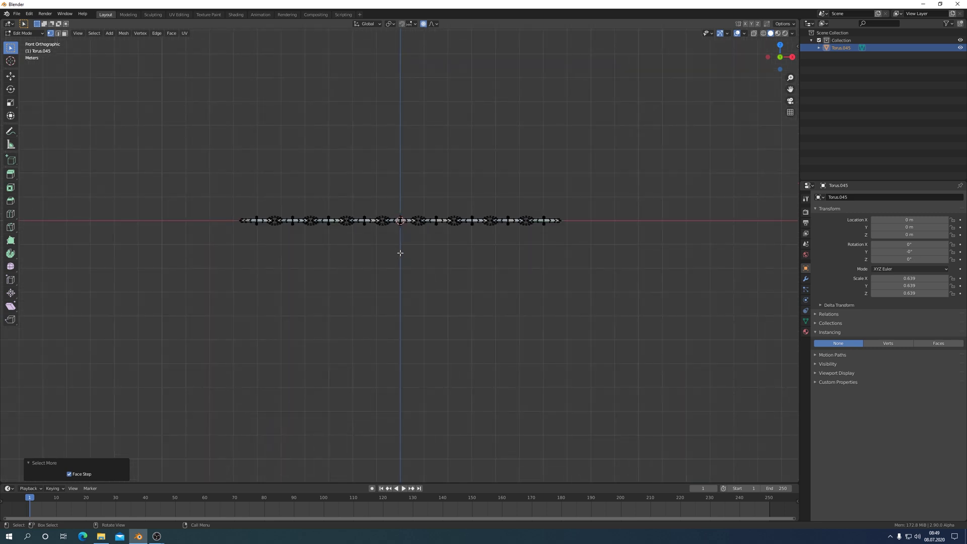
key("g")
key("z")
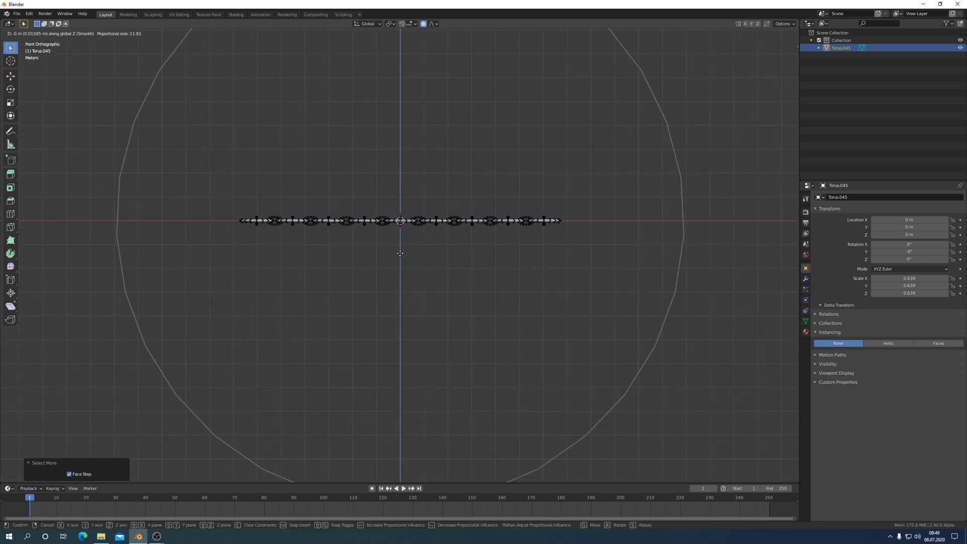
scroll(400, 253, "up", 3)
scroll(400, 252, "up", 1)
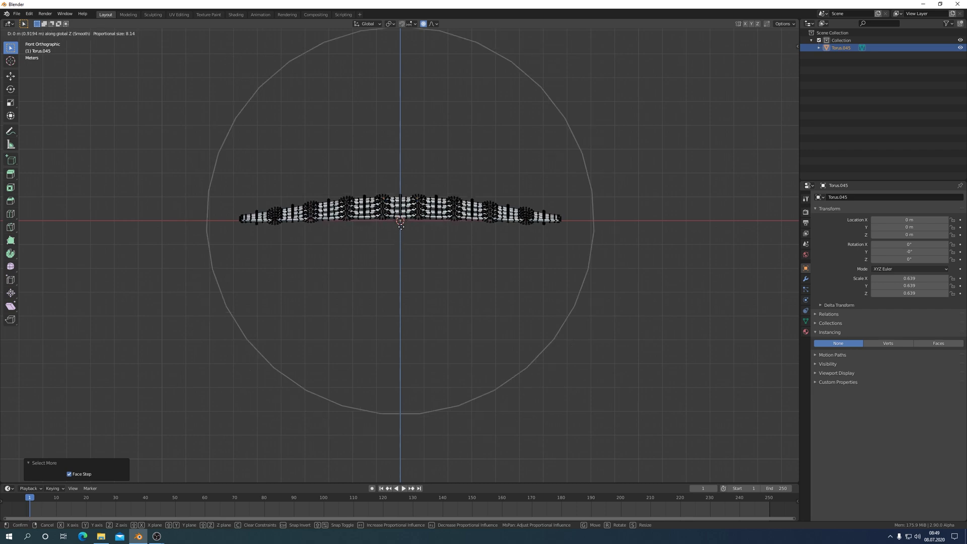
scroll(402, 199, "down", 2)
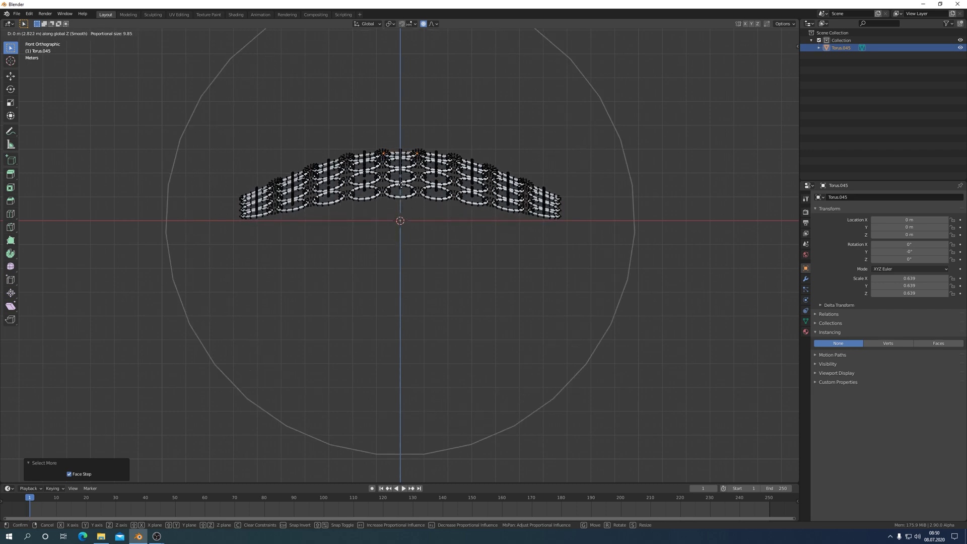
scroll(401, 186, "down", 3)
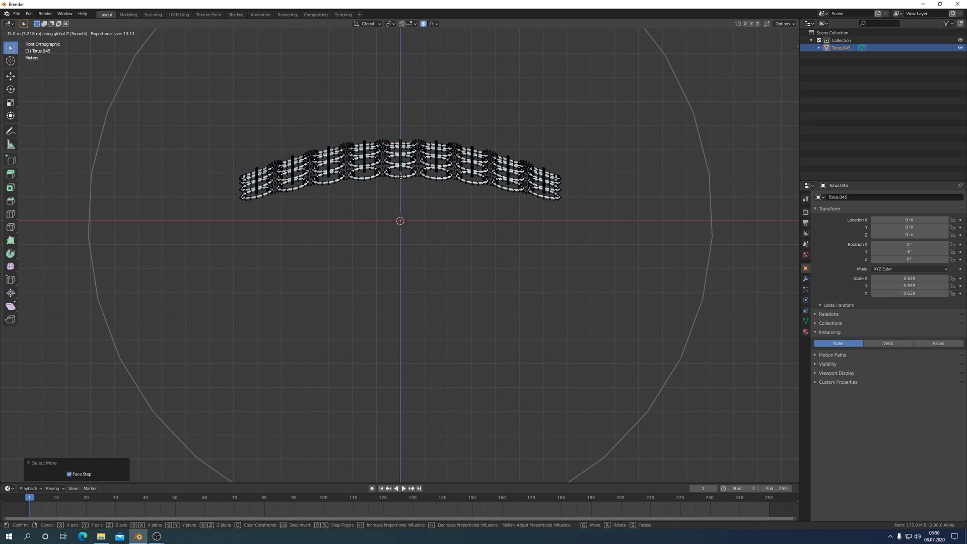
left_click(401, 175)
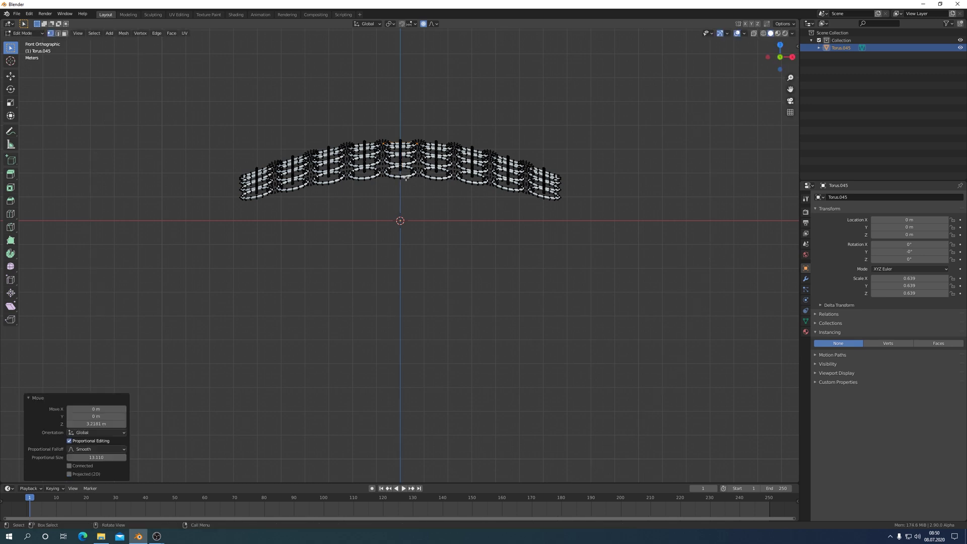
left_click(423, 24)
mouse_move(134, 107)
left_mouse_down()
mouse_move(626, 291)
mouse_move(663, 324)
left_mouse_up()
- In X-ray, select all vertices and lower the mesh 0.80848 m along Z
left_click(754, 33)
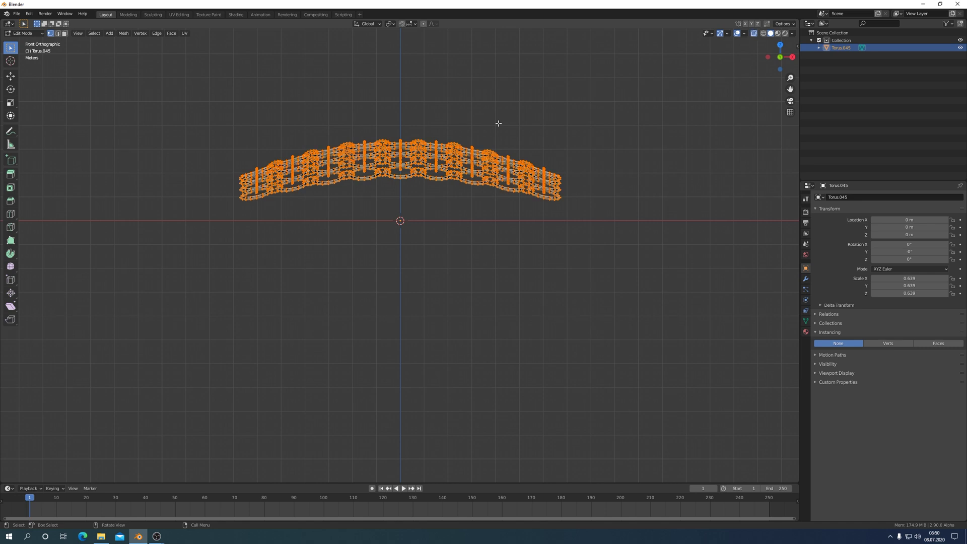
mouse_move(168, 98)
left_mouse_down()
mouse_move(623, 291)
mouse_move(654, 330)
left_mouse_up()
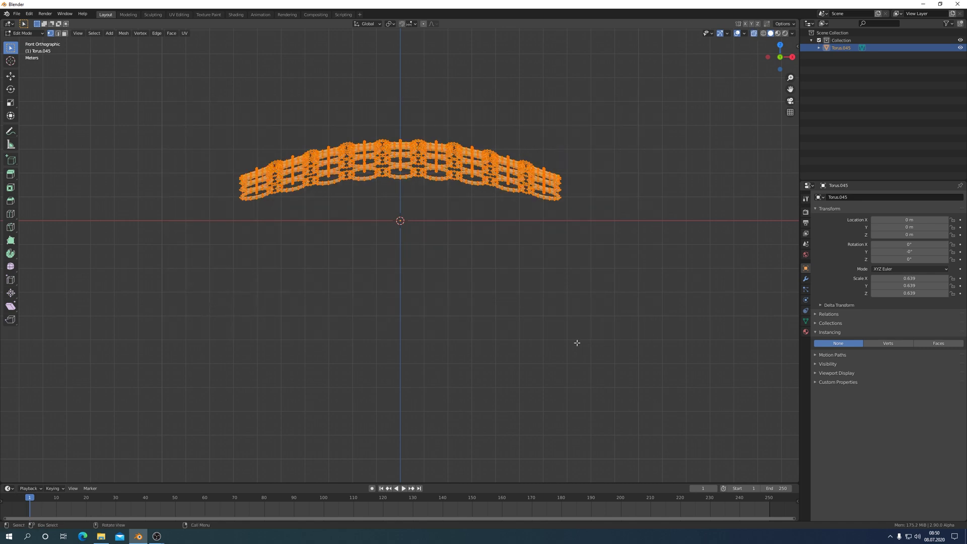
key("g")
key("z")
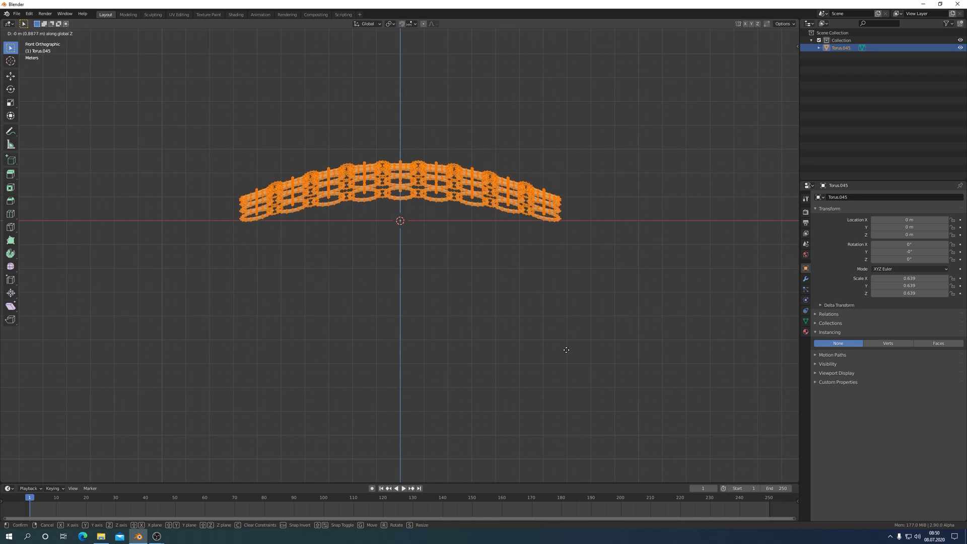
left_click(567, 350)
- Return to Object Mode, view from above, turn X-ray off, and reselect the chainmail
key("ctrl+Tab")
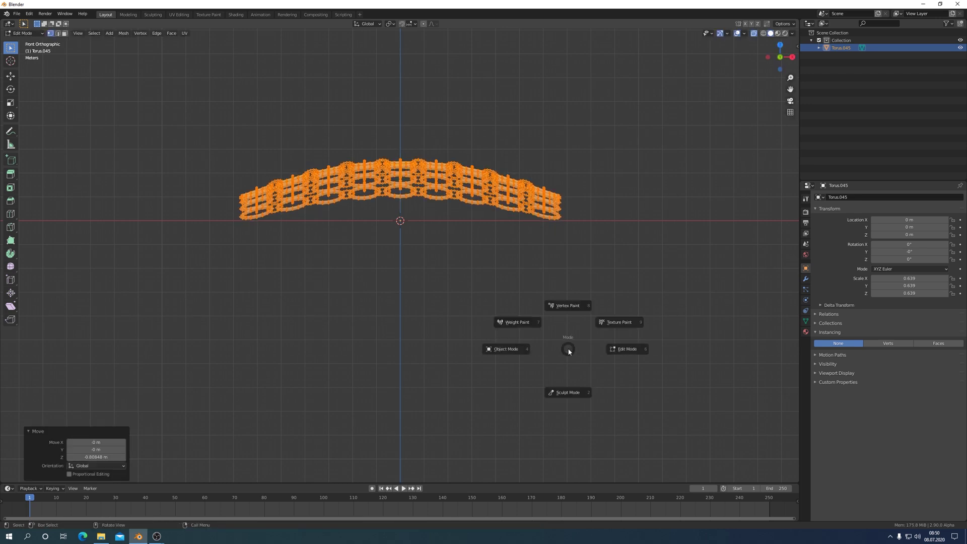
left_click(517, 353)
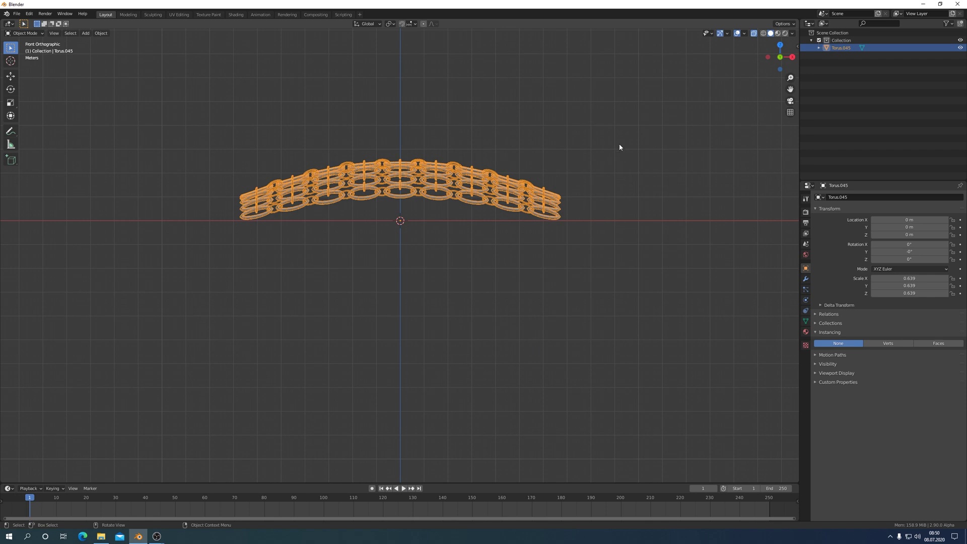
left_click(743, 33)
key("KP_8")
key("KP_8")
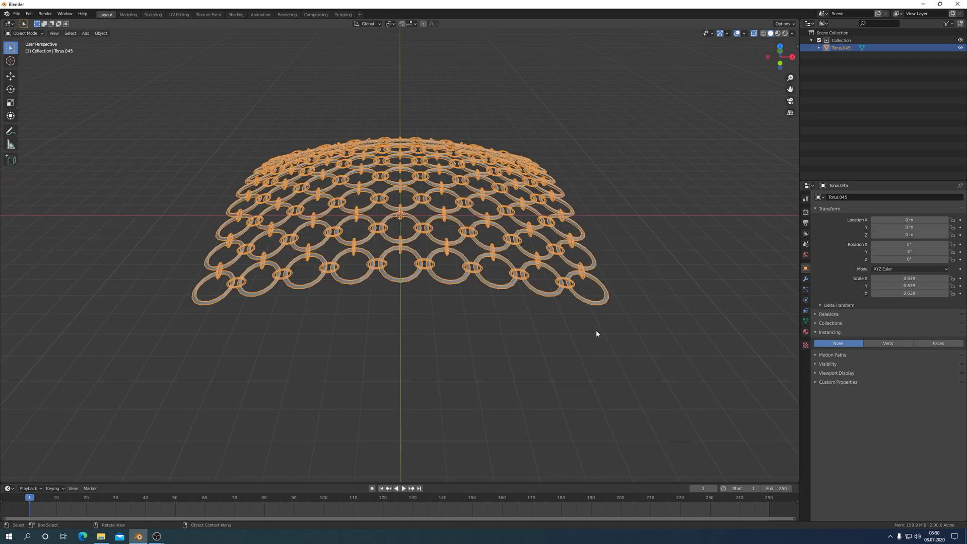
left_click(679, 124)
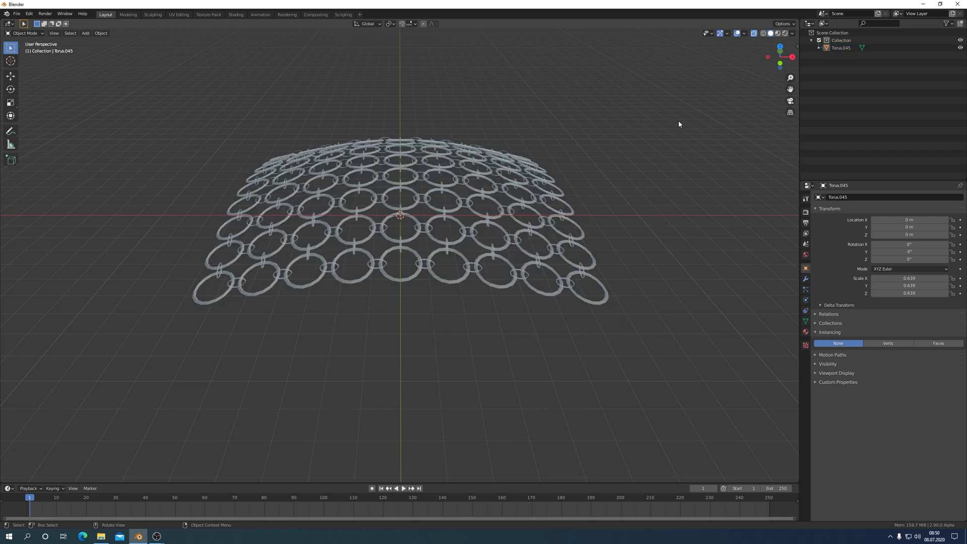
key("alt+z")
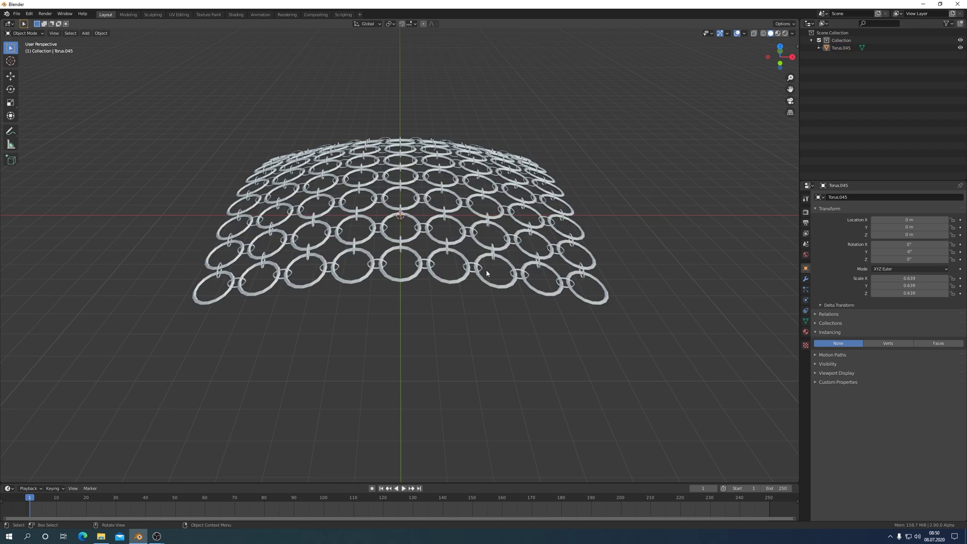
left_click(462, 280)
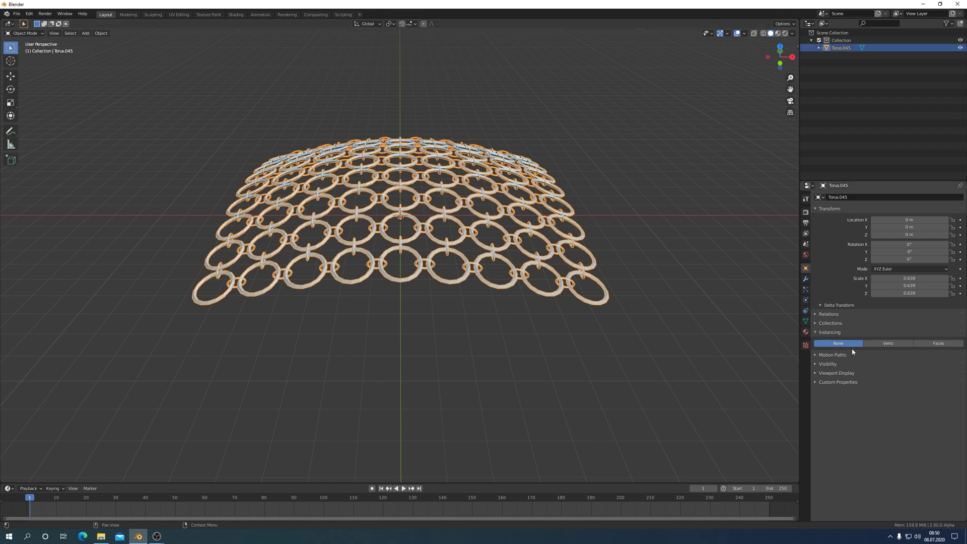
- Add a Subdivision Surface modifier with viewport level 2, then apply Shade Smooth to the chainmail
left_click(805, 278)
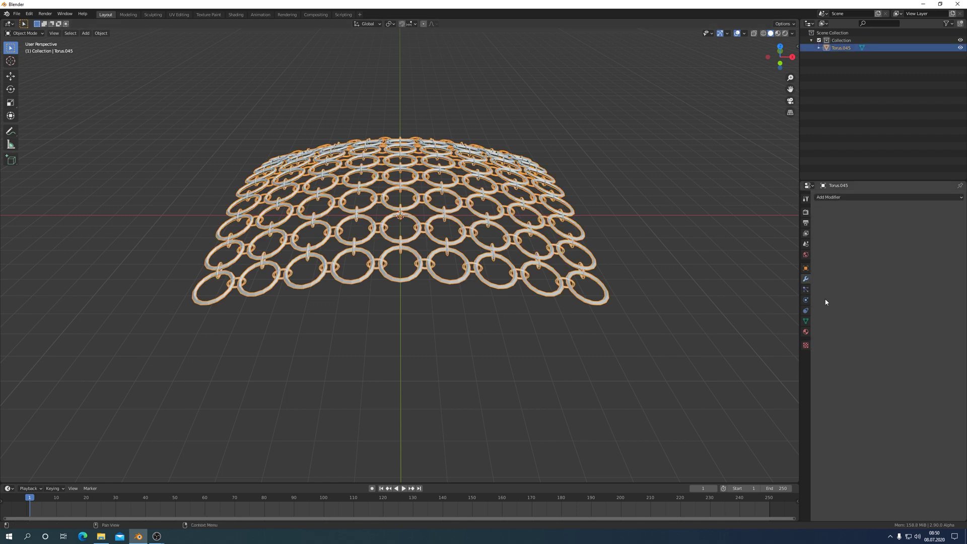
left_click(869, 197)
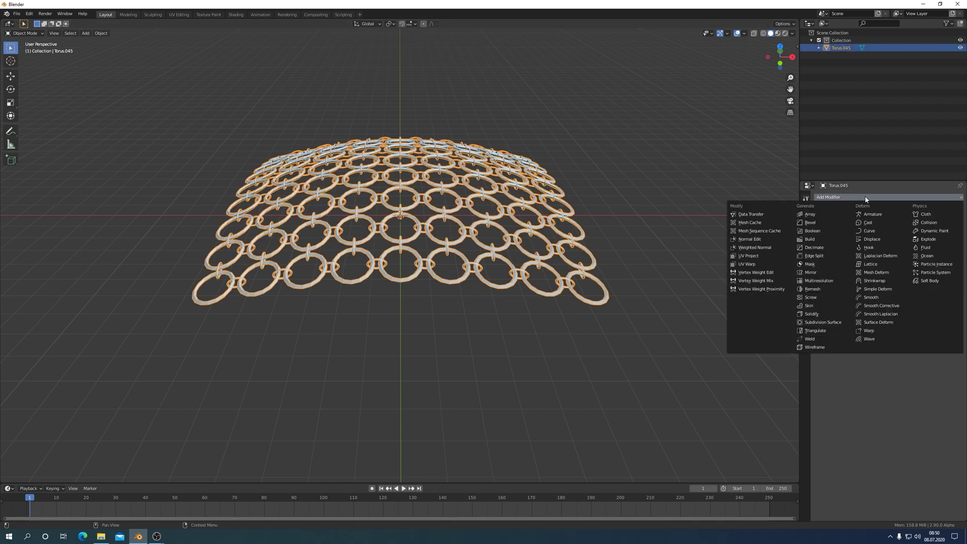
left_click(817, 326)
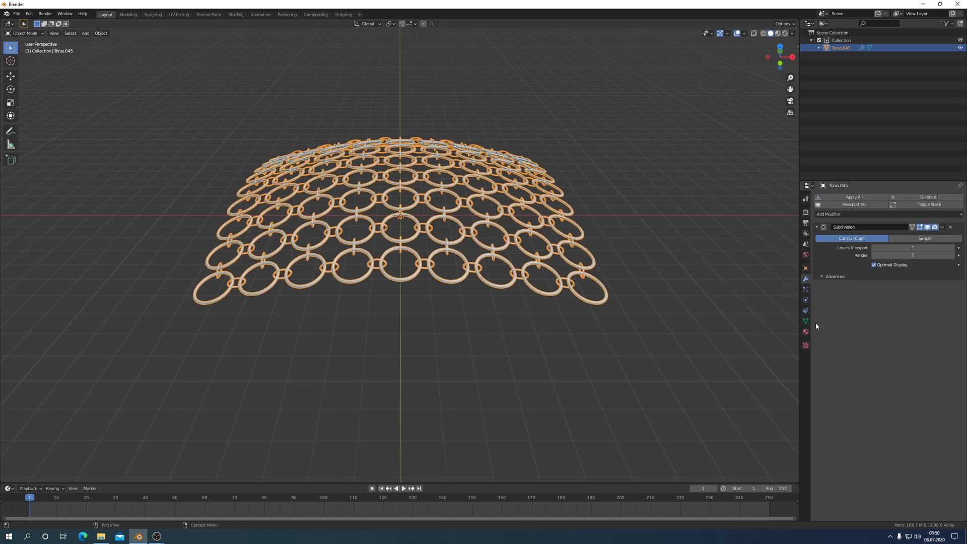
left_click(951, 247)
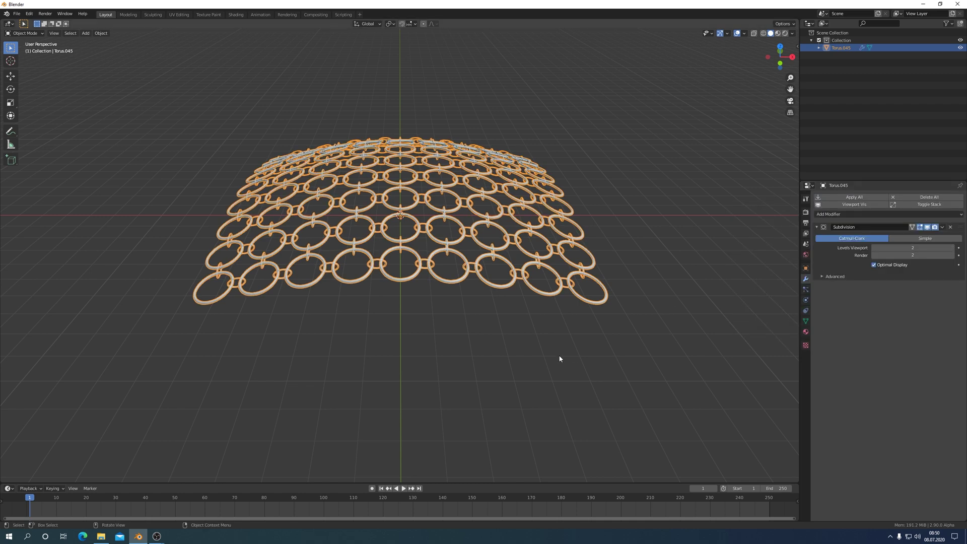
right_click(501, 289)
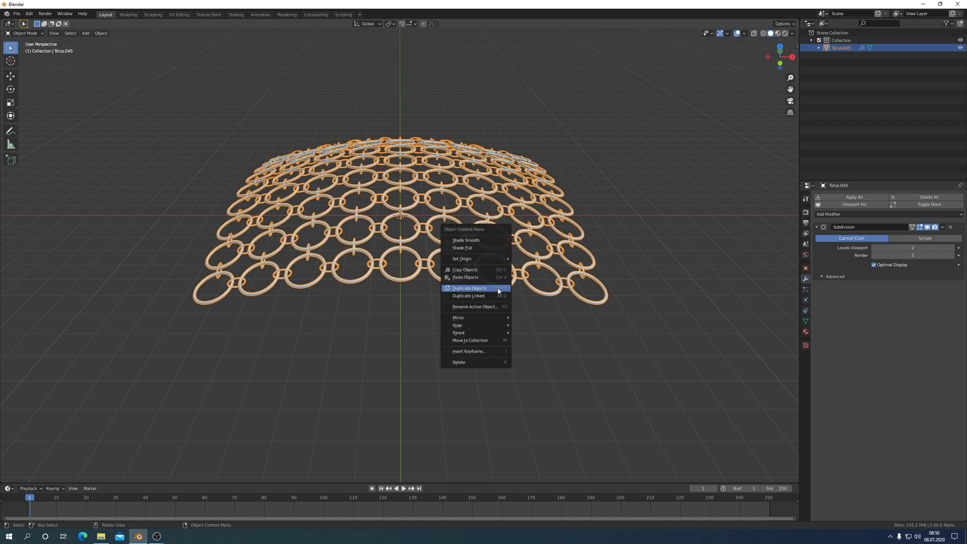
left_click(462, 240)
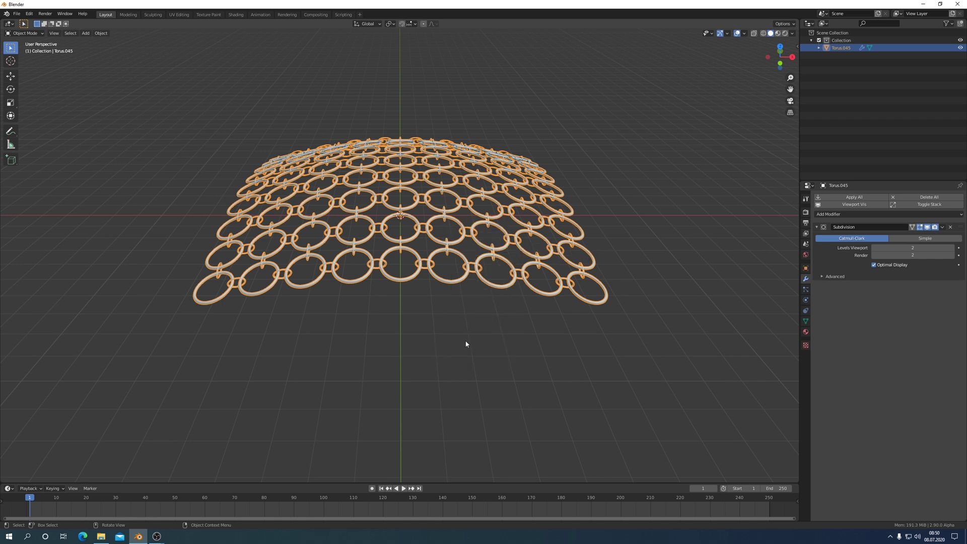
left_click(466, 343)
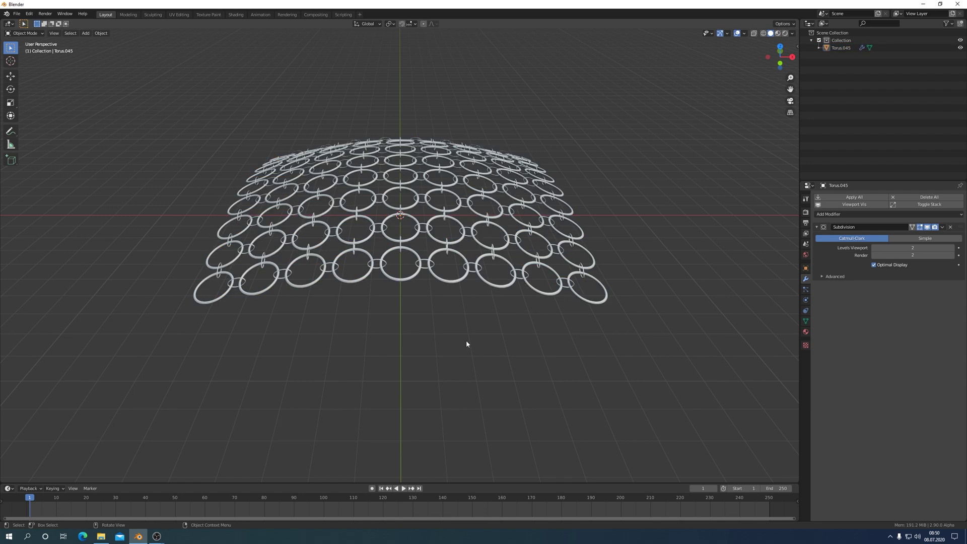
scroll(466, 344, "up", 1)
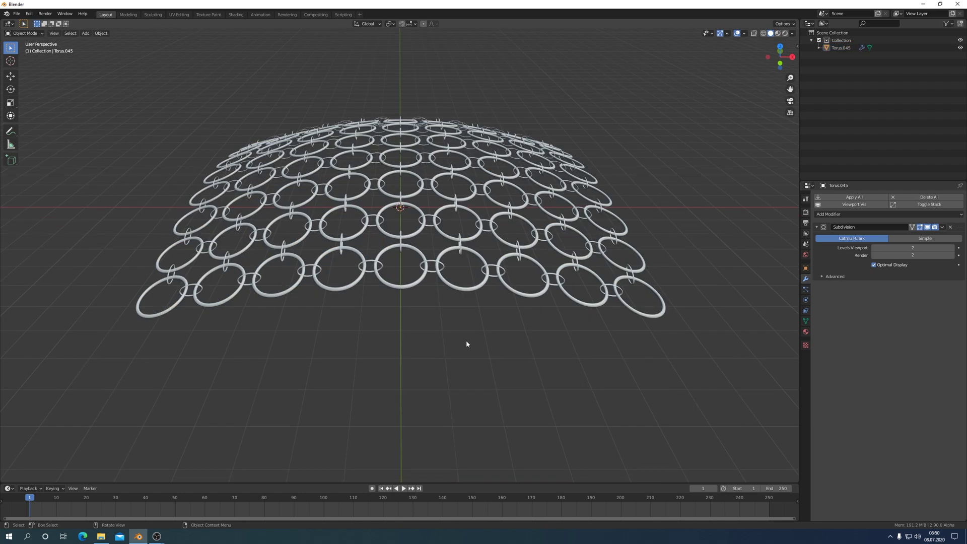